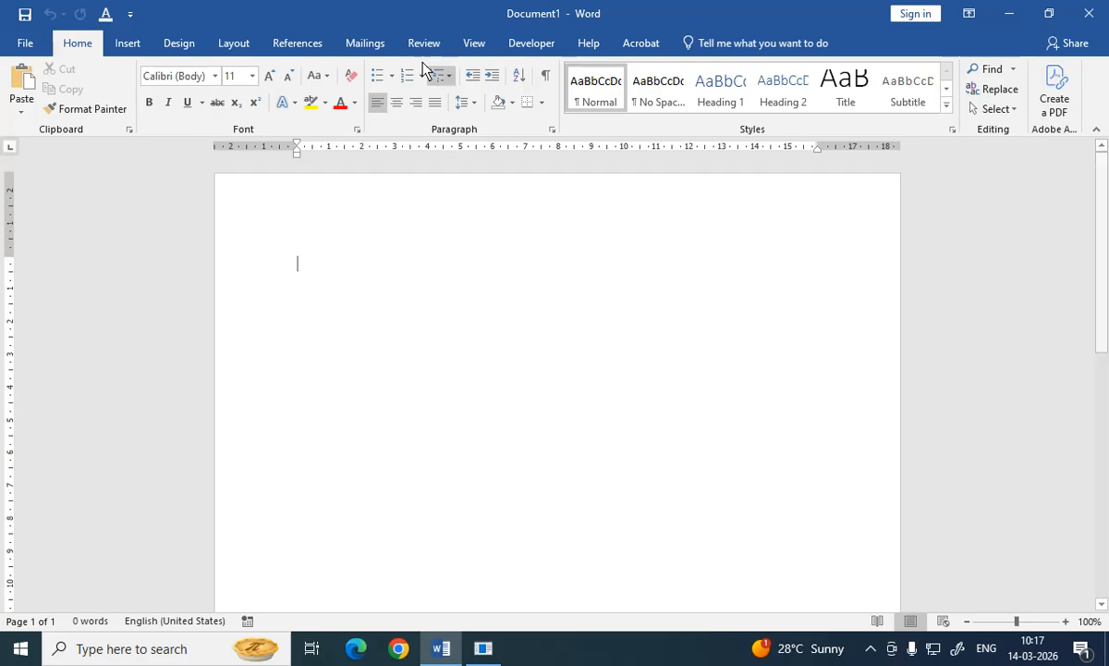
Step: Start a Labels mail merge using the A-ONE vendor and product A-ONE 28171
left_click(372, 52)
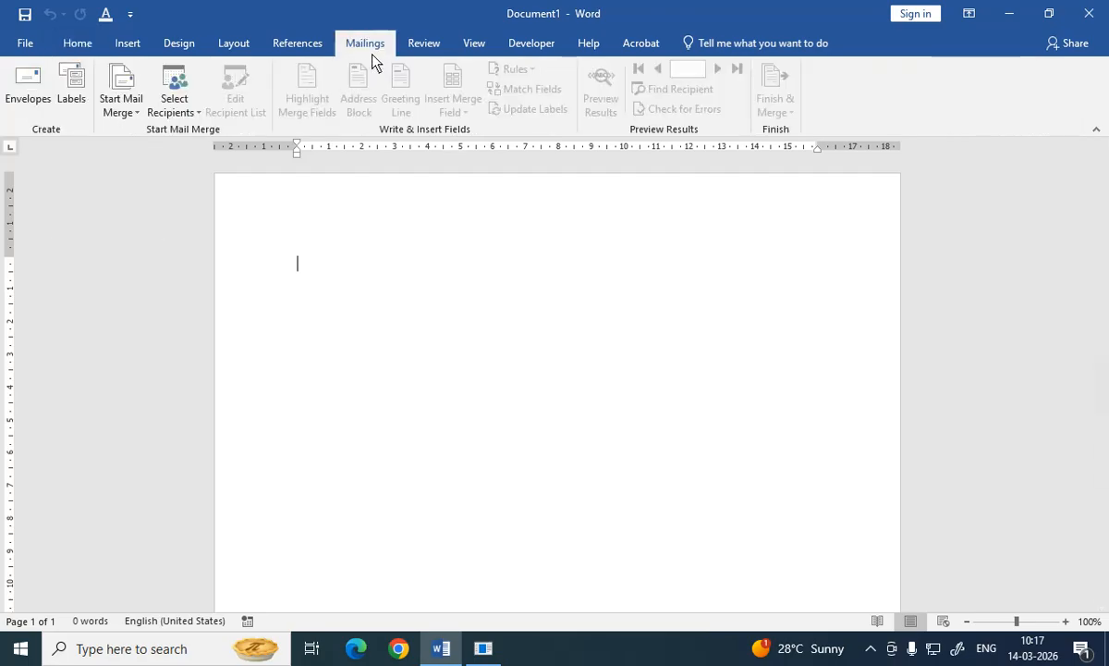
left_click(129, 104)
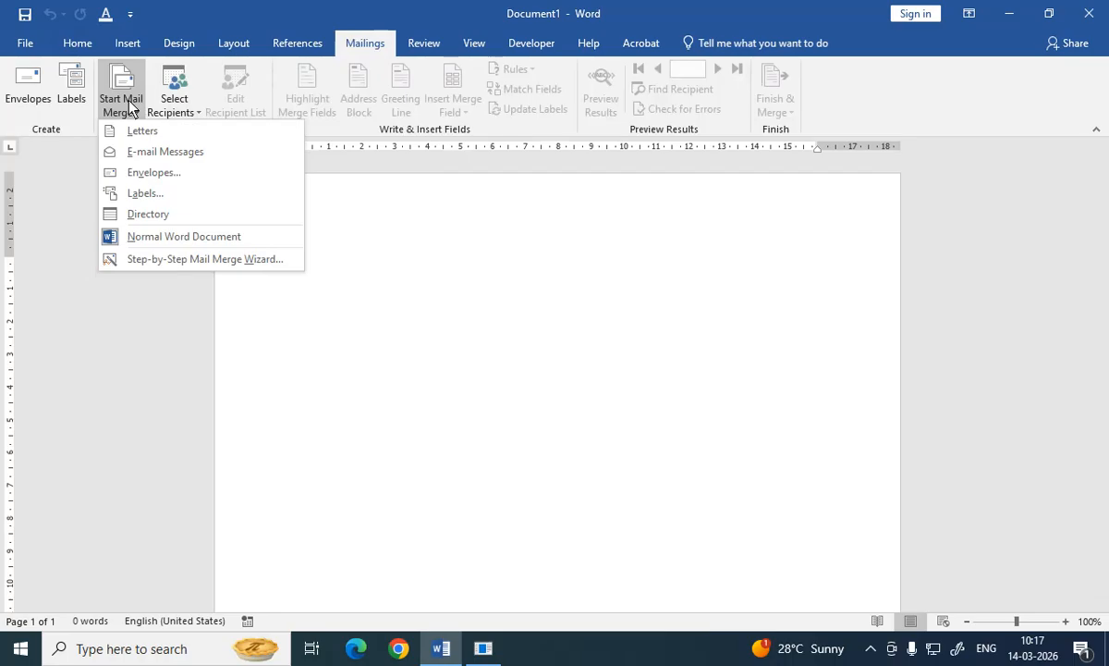
left_click(168, 200)
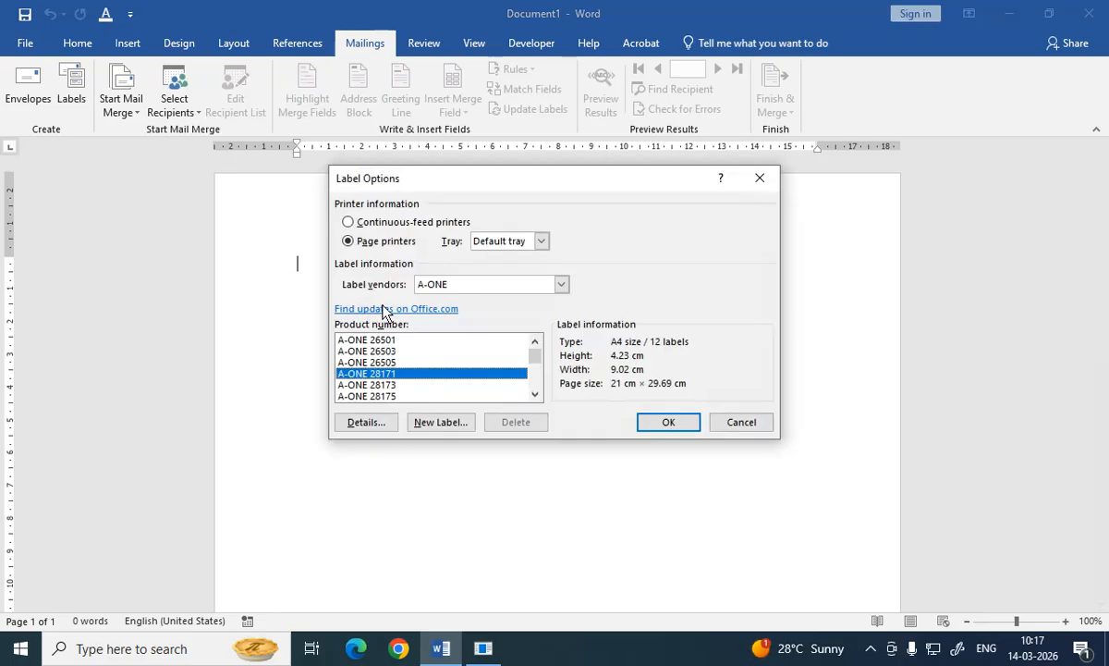
left_click(473, 286)
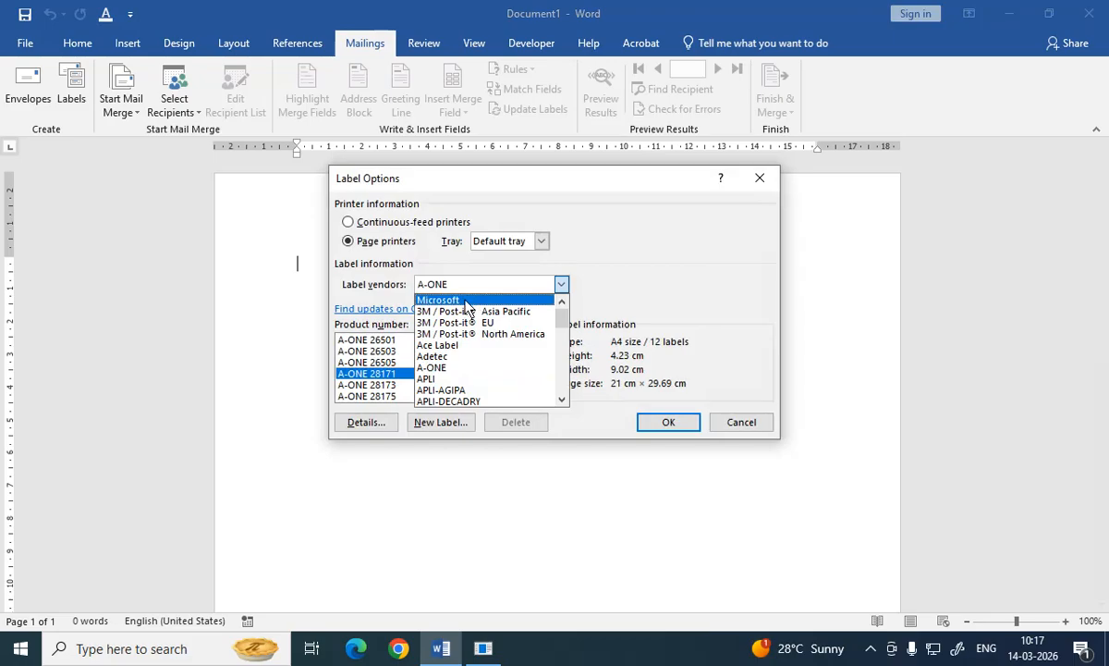
left_click(465, 302)
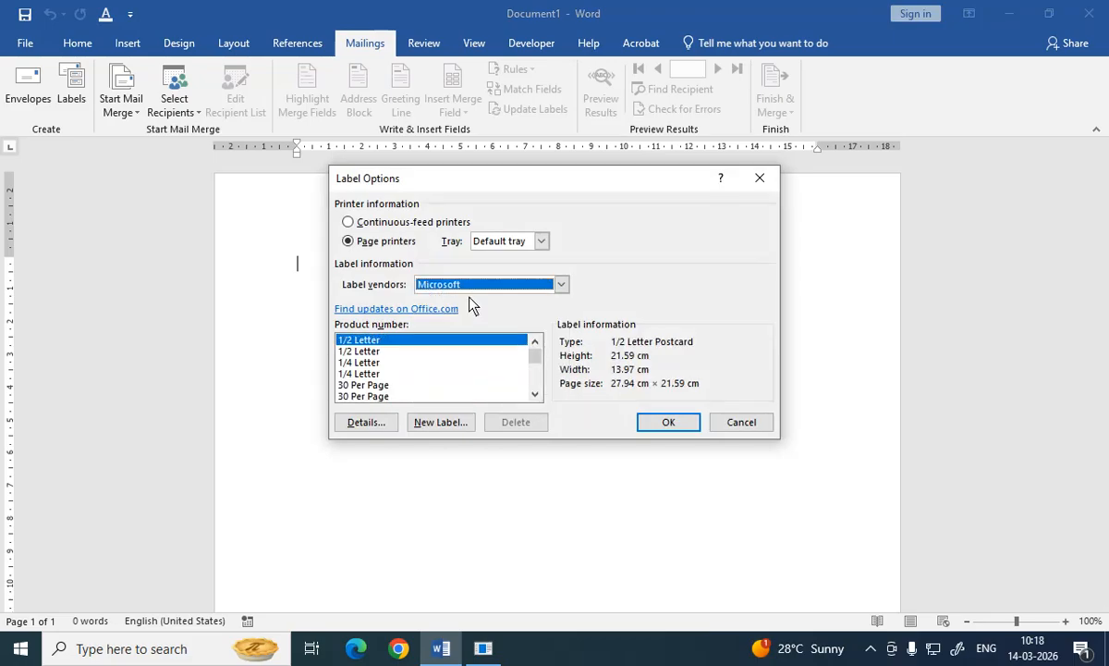
left_click(480, 285)
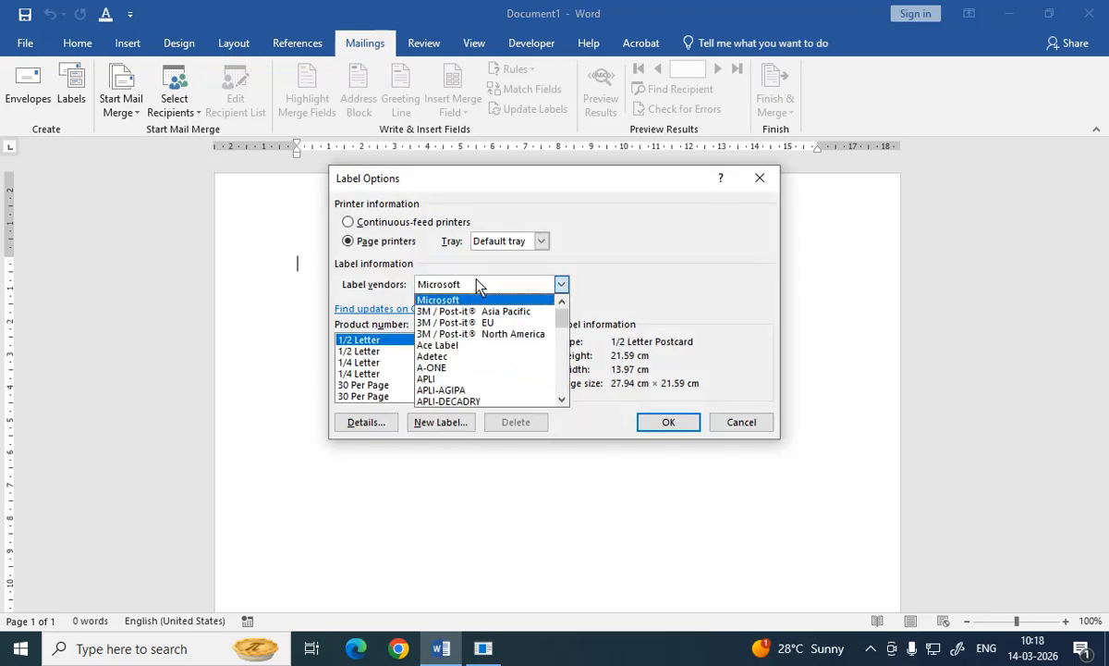
left_click(478, 369)
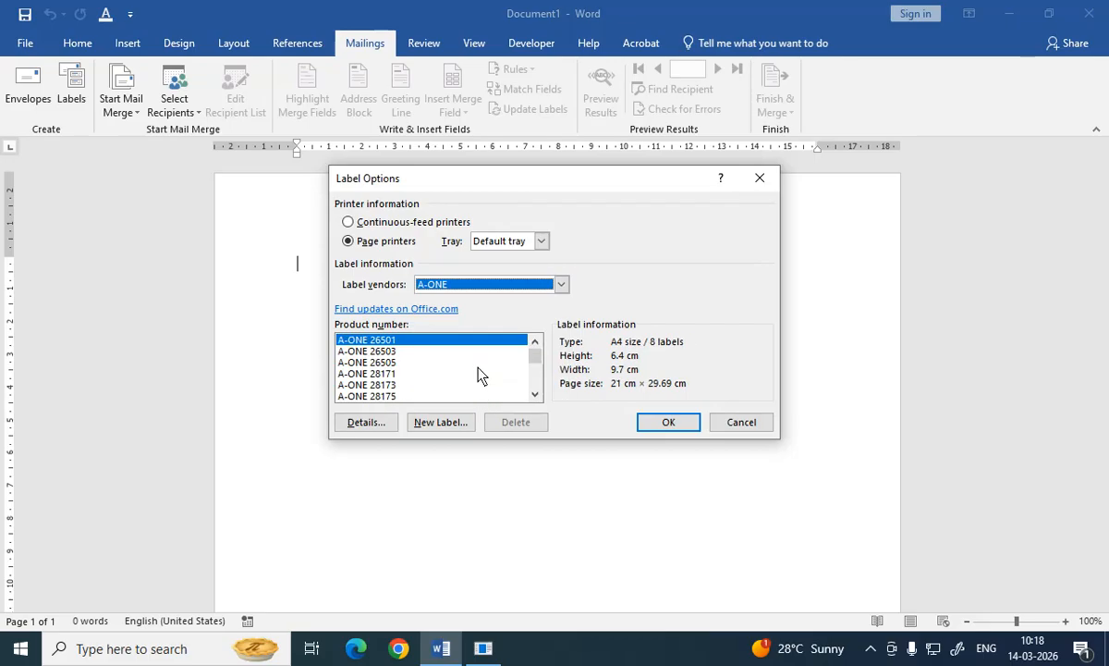
left_click(389, 374)
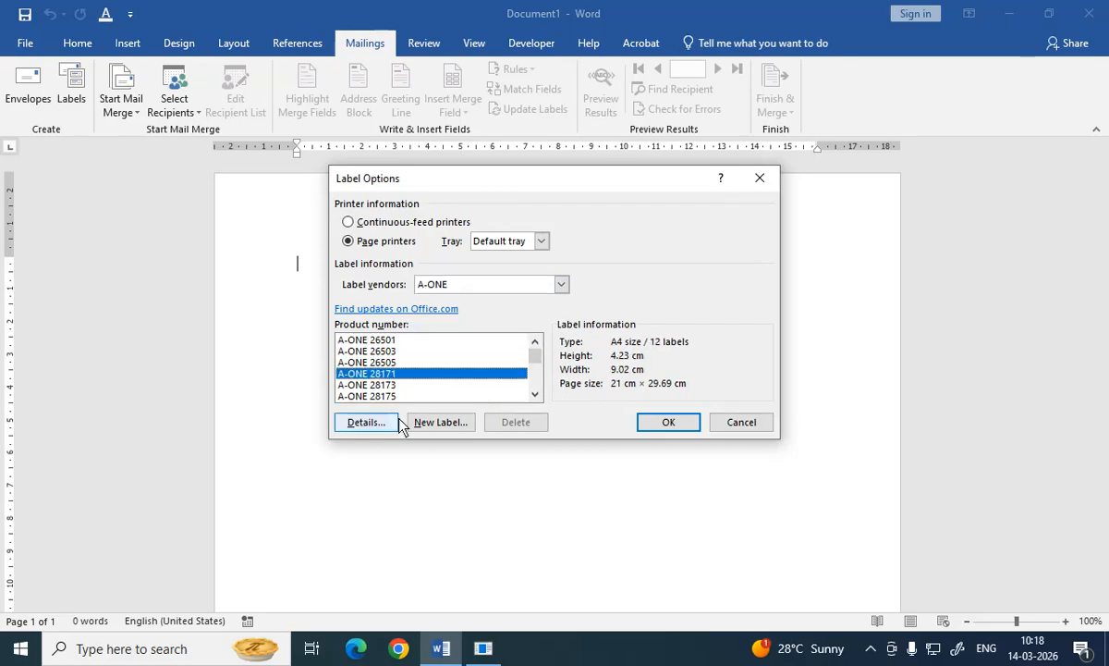
left_click(659, 424)
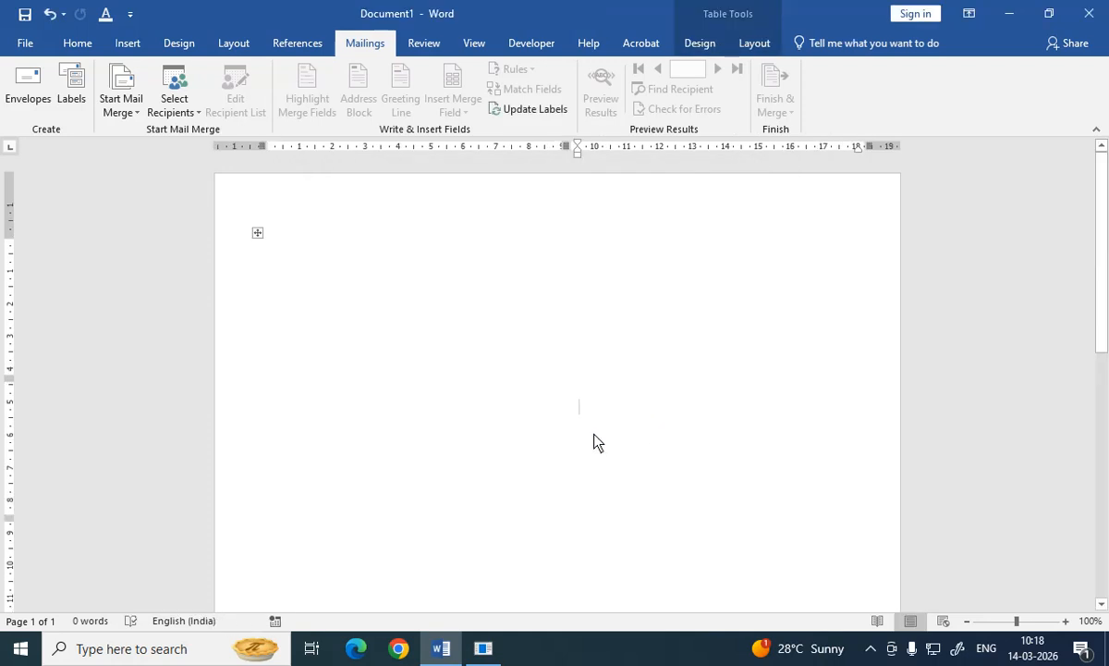
Step: Select the whole label table and apply All Borders to it
left_click(257, 232)
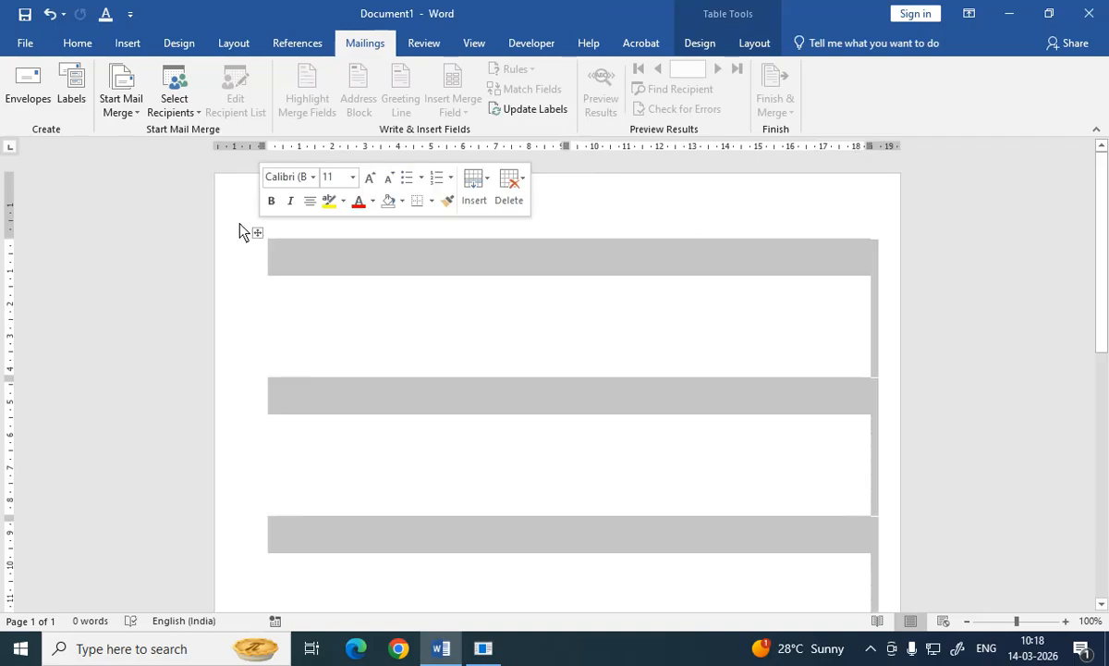
left_click(78, 43)
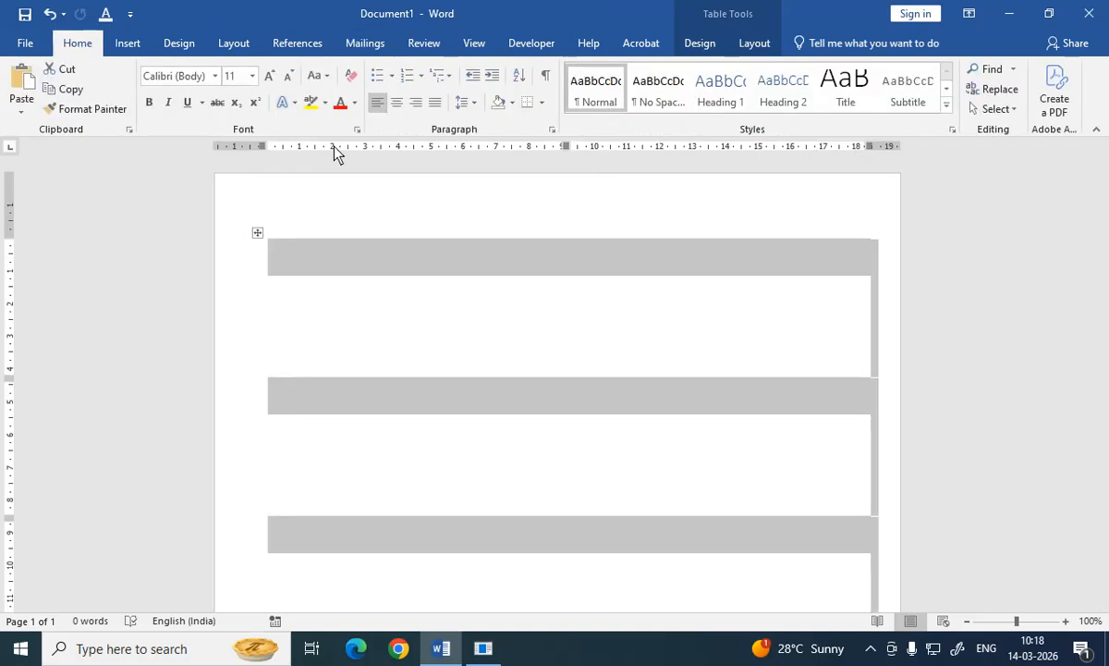
left_click(542, 104)
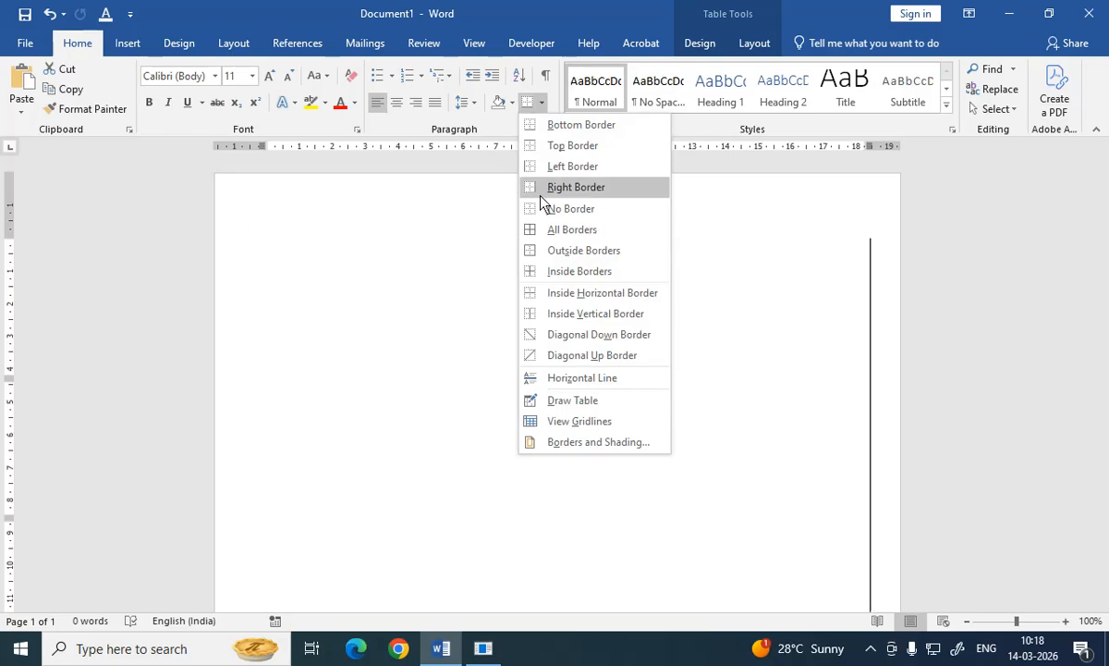
left_click(548, 231)
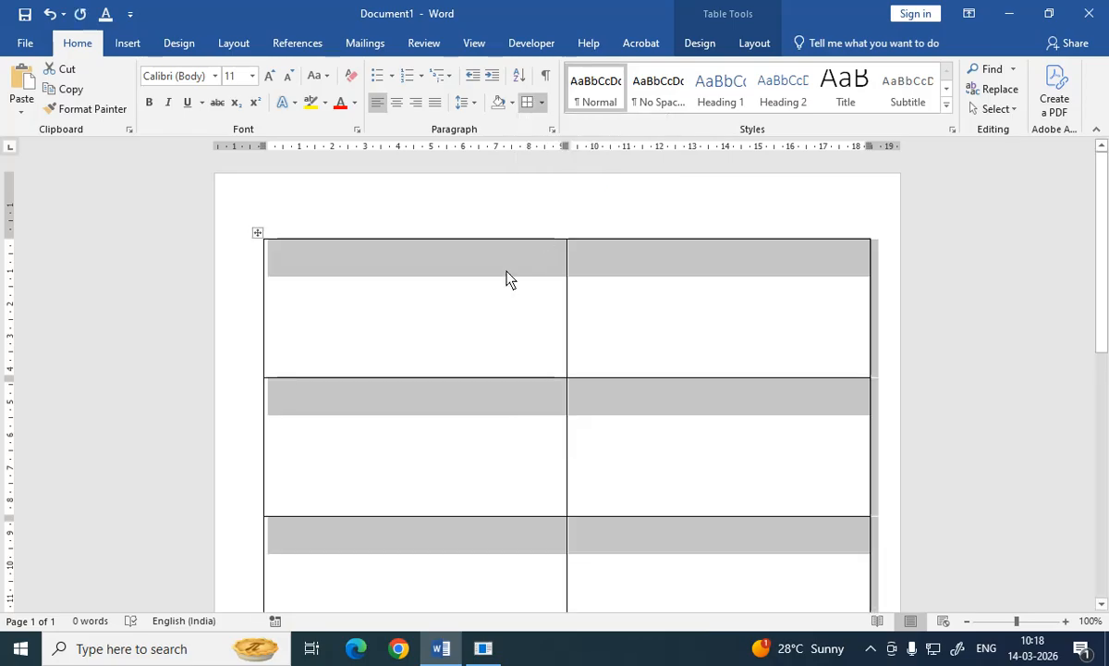
Step: Draw a round diagonal corner rectangle about 3.57 × 8.55 cm inside the first label cell
left_click(352, 322)
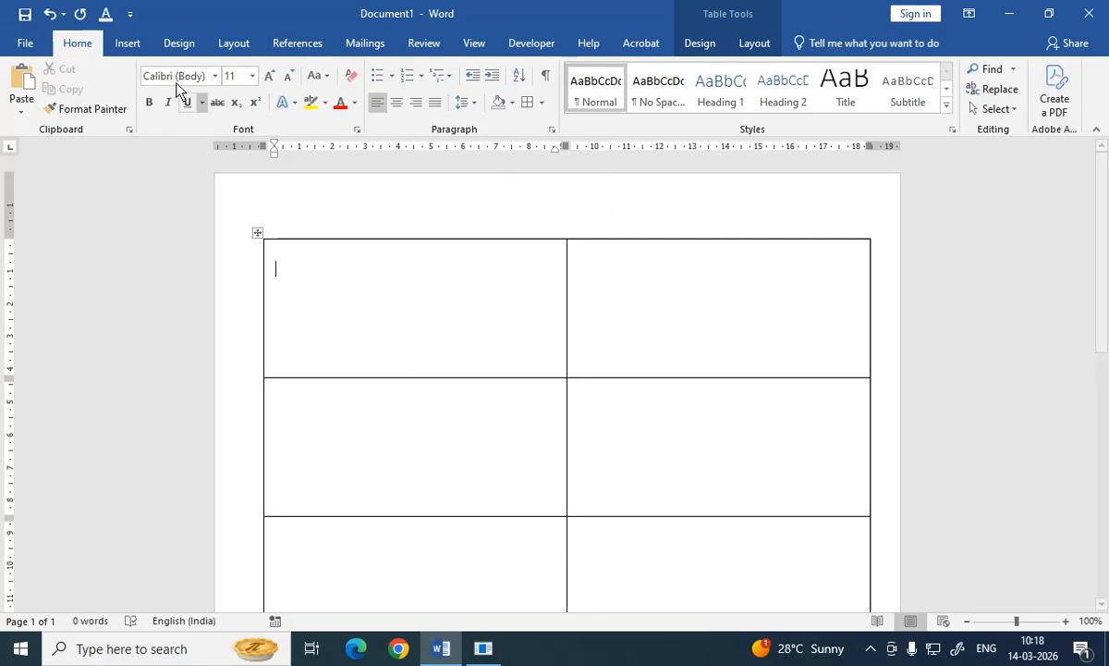
left_click(127, 46)
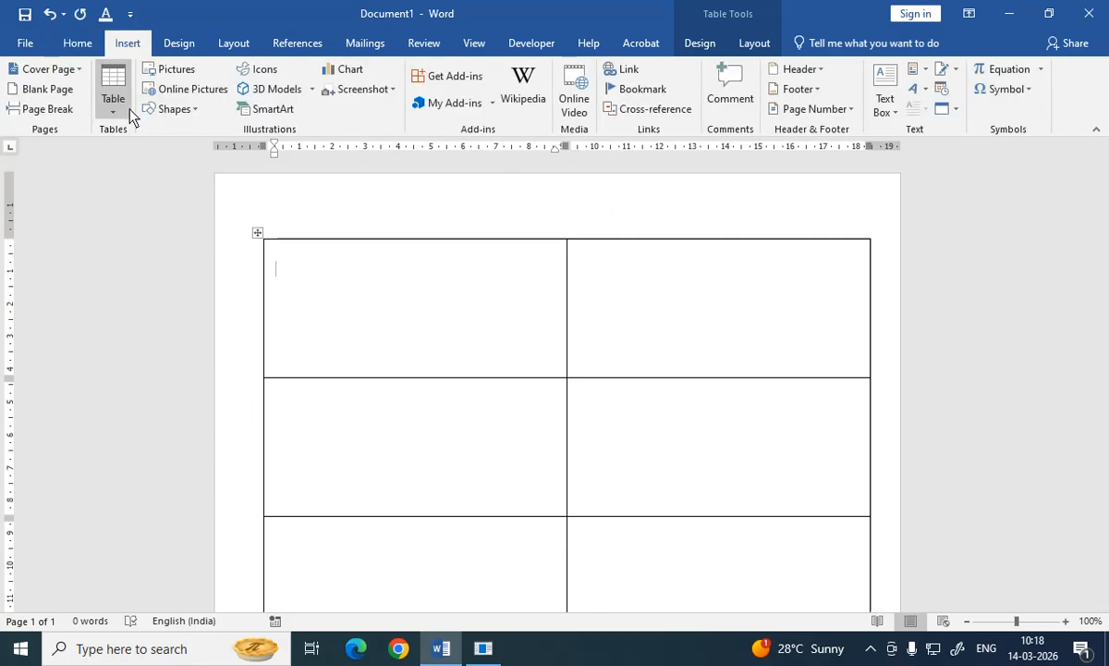
left_click(156, 111)
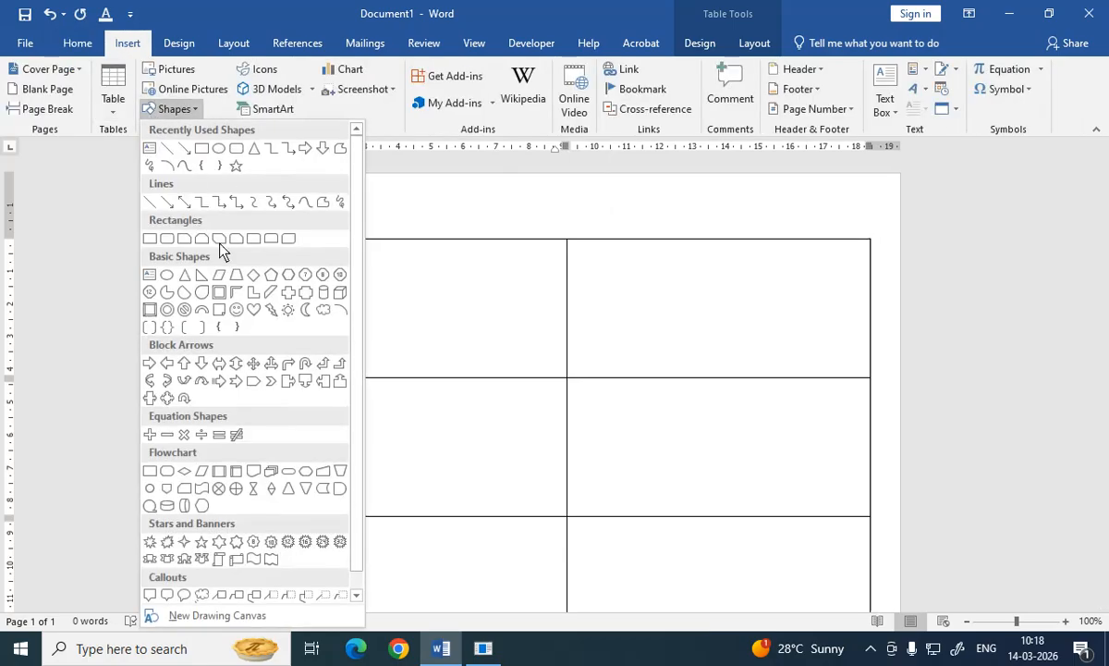
left_click(289, 241)
mouse_move(278, 251)
left_mouse_down()
mouse_move(310, 283)
mouse_move(544, 379)
mouse_move(556, 374)
left_mouse_up()
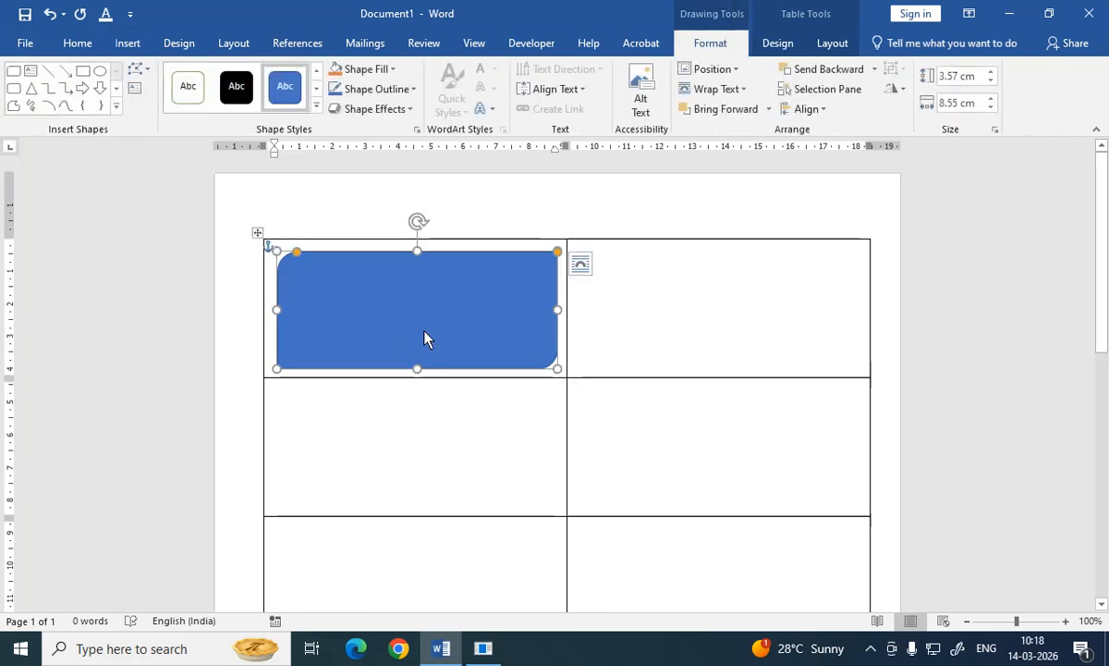
Step: Apply the white fill with colored outline style to the shape and enlarge its corner rounding
left_click(192, 92)
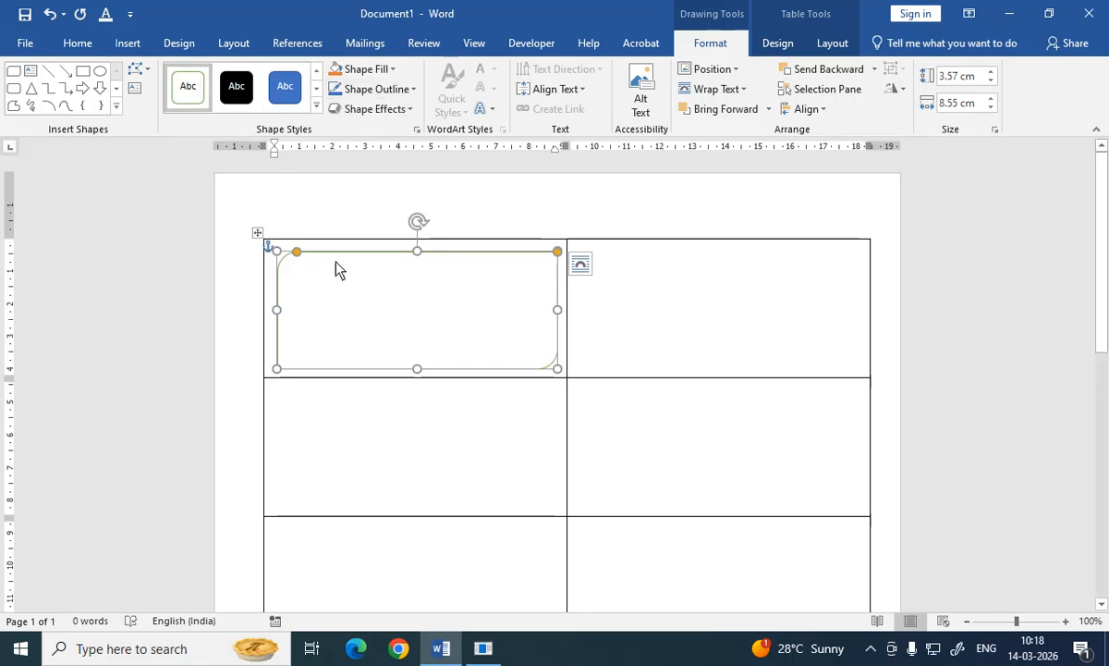
mouse_move(298, 250)
left_mouse_down()
mouse_move(340, 251)
mouse_move(292, 263)
mouse_move(307, 265)
left_mouse_up()
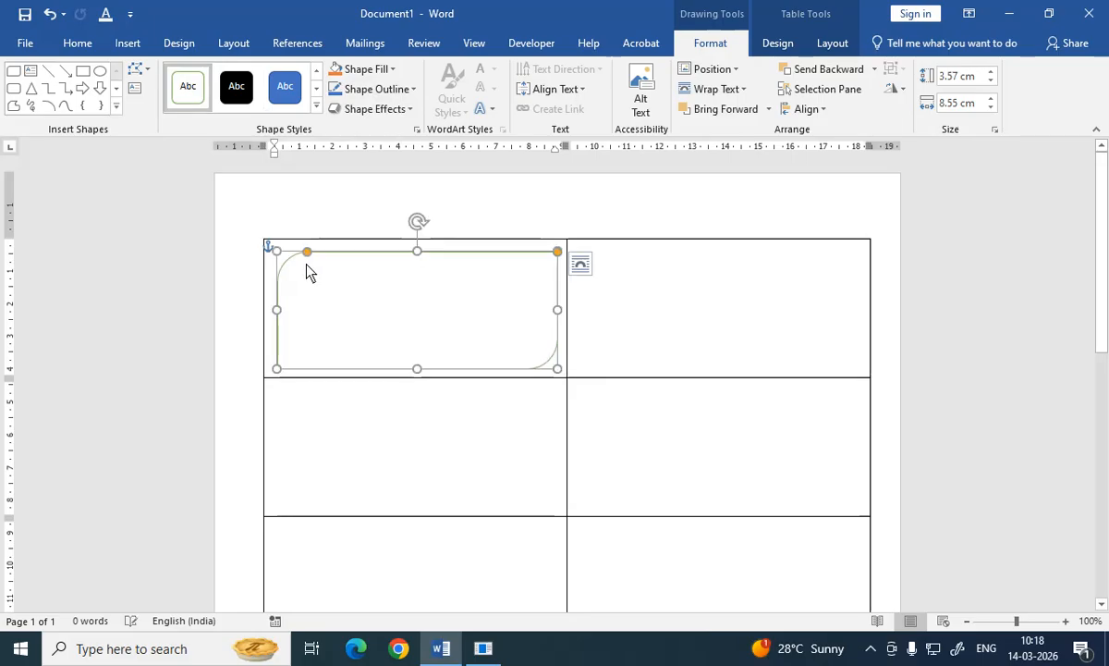
Step: Add text to the shape and align its text to the top
right_click(337, 307)
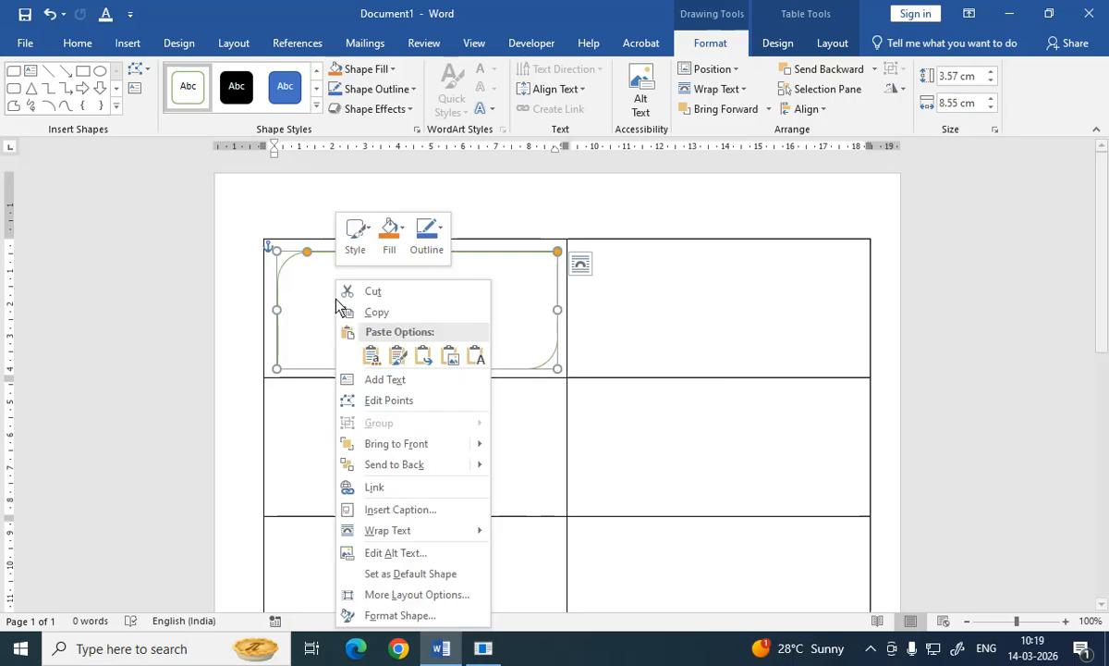
left_click(386, 381)
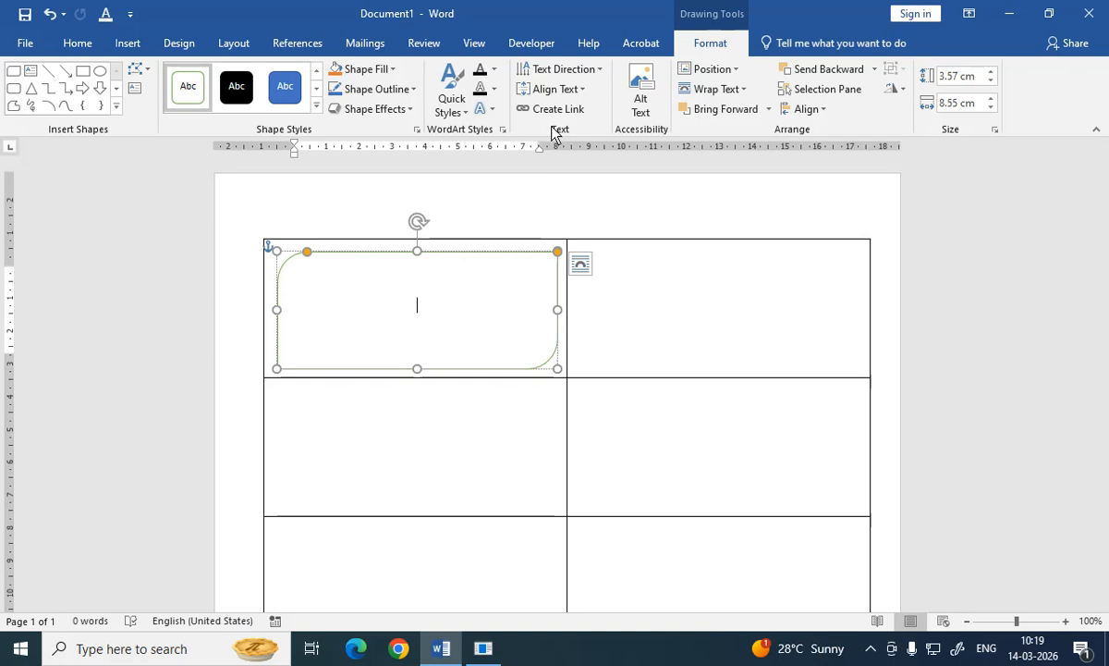
left_click(551, 92)
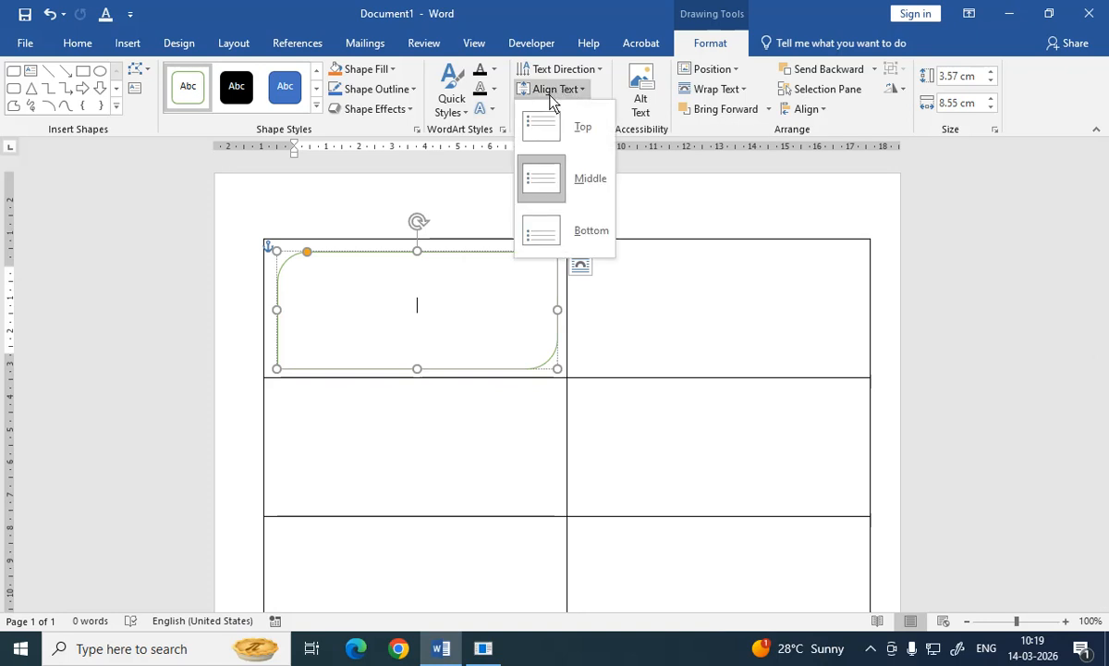
left_click(542, 124)
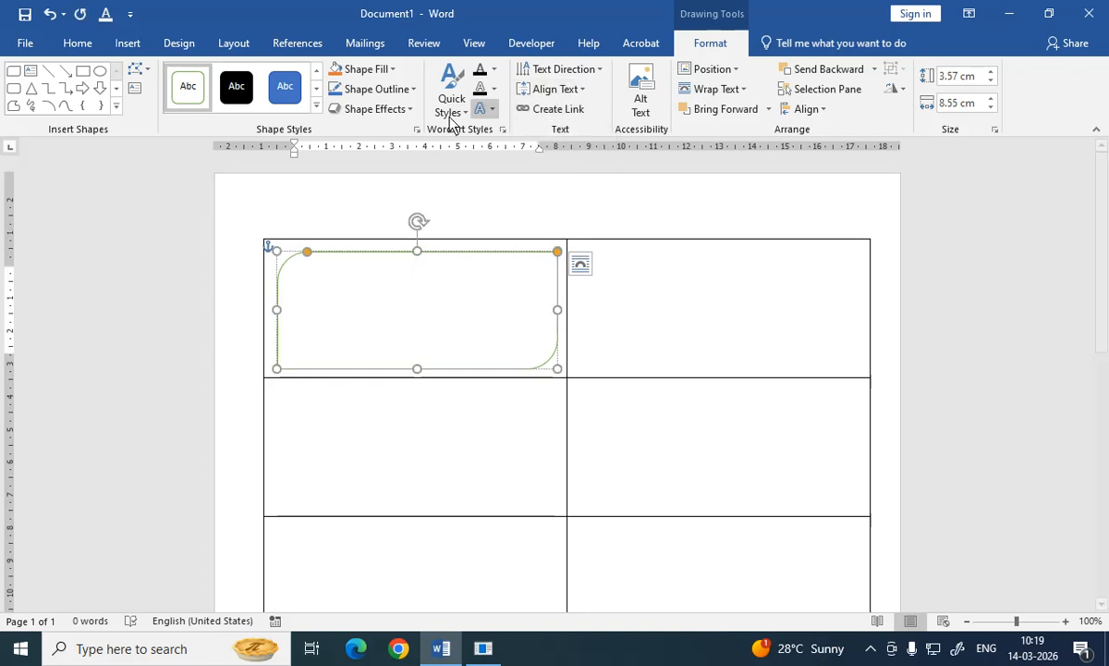
Step: Type the lines "Name:" and "Address:" in the shape, each followed by an underscore blank
left_click(92, 46)
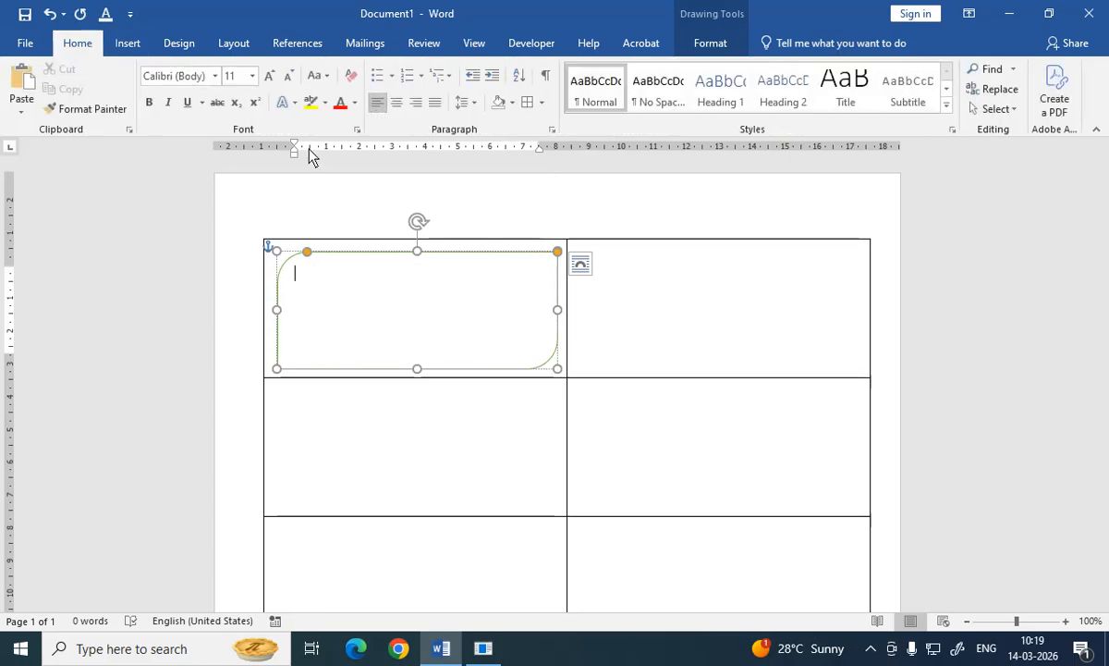
type("NA")
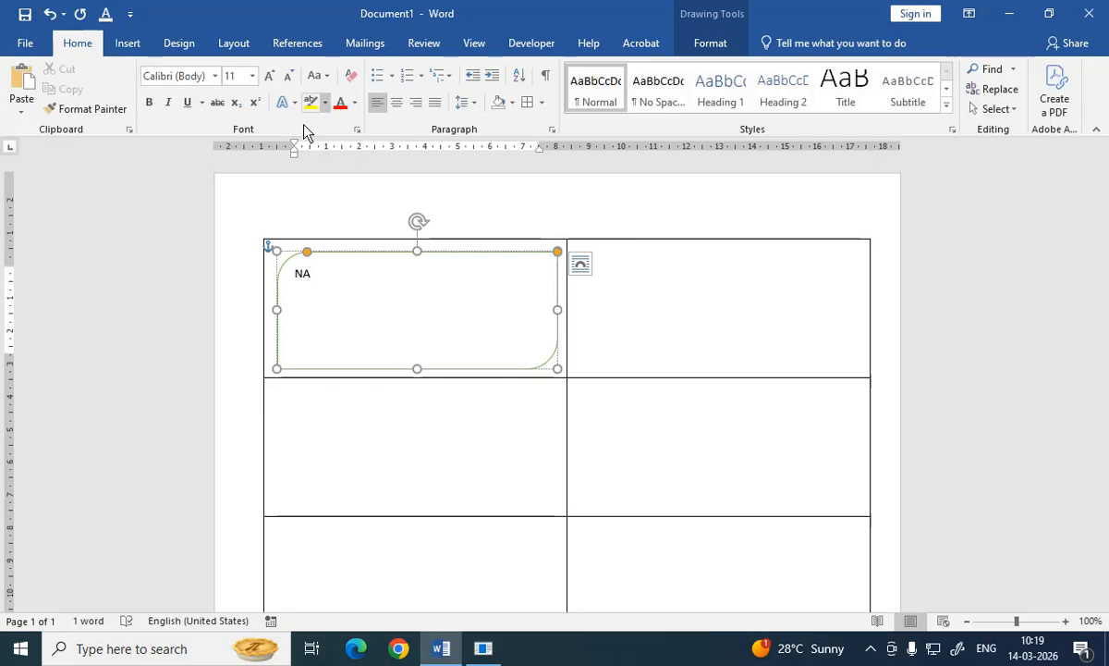
key("BackSpace")
type("ame:_________________")
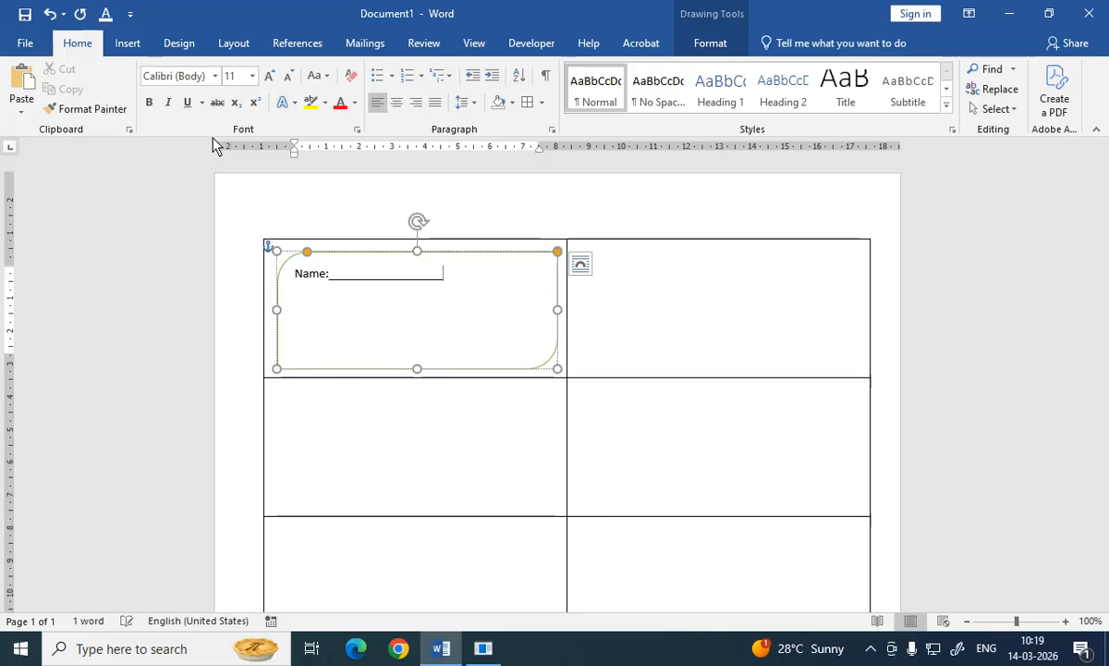
type("___")
key("Return")
type("Add")
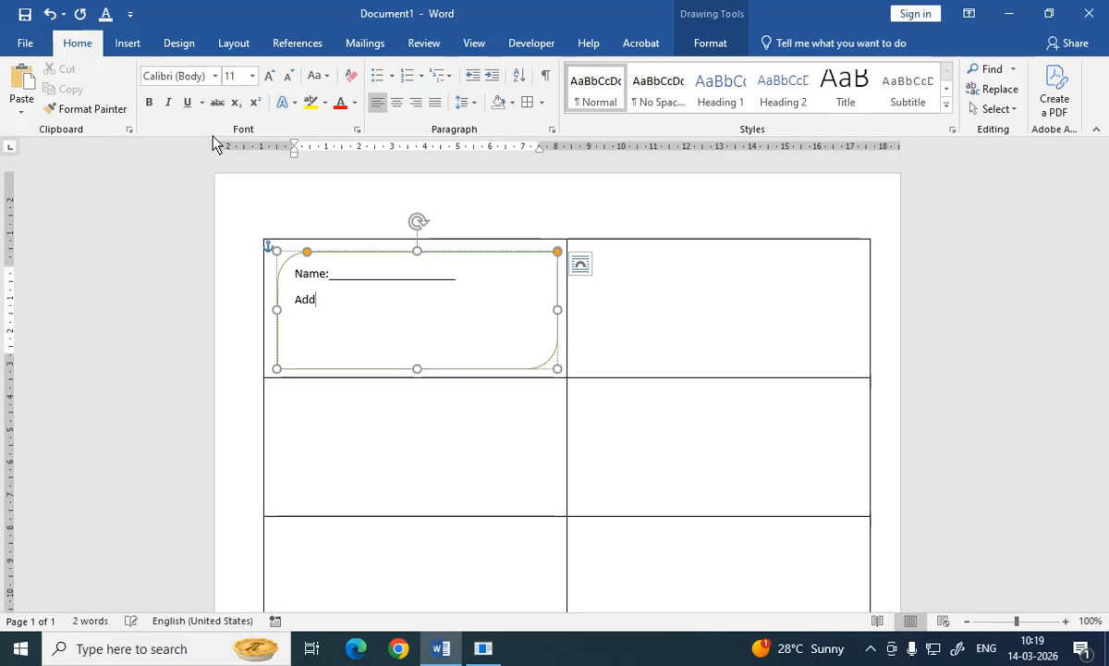
type("ress:__________________")
key("BackSpace")
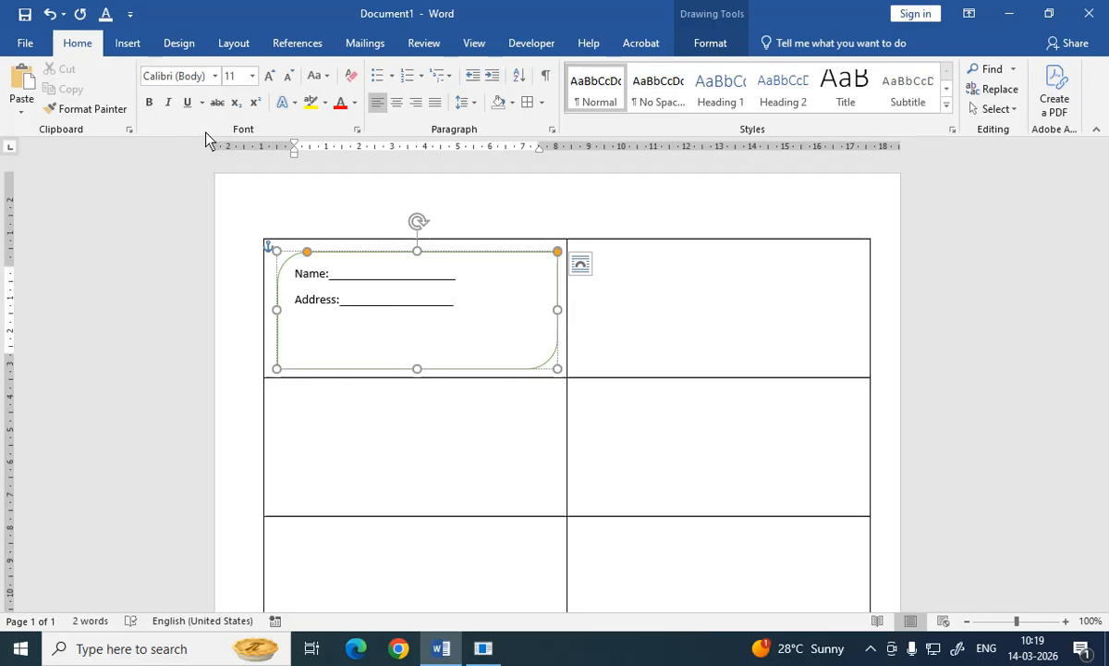
Step: Add the lines "Roll" and "Mobile" below, each with an underscore blank
key("Return")
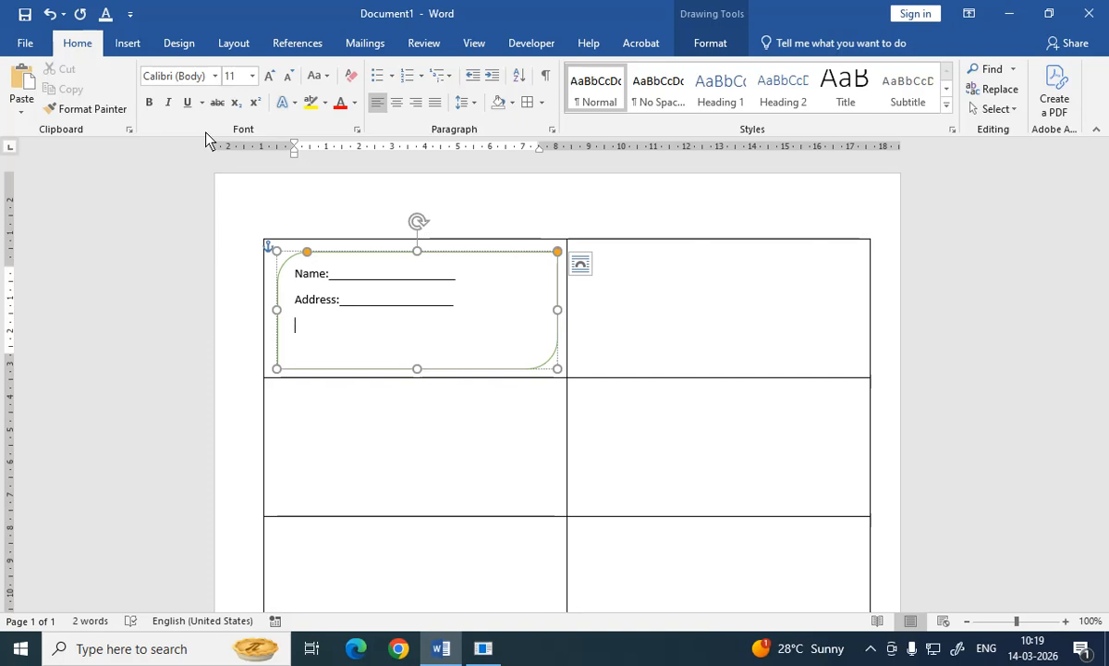
type("Roll______________________")
key("Return")
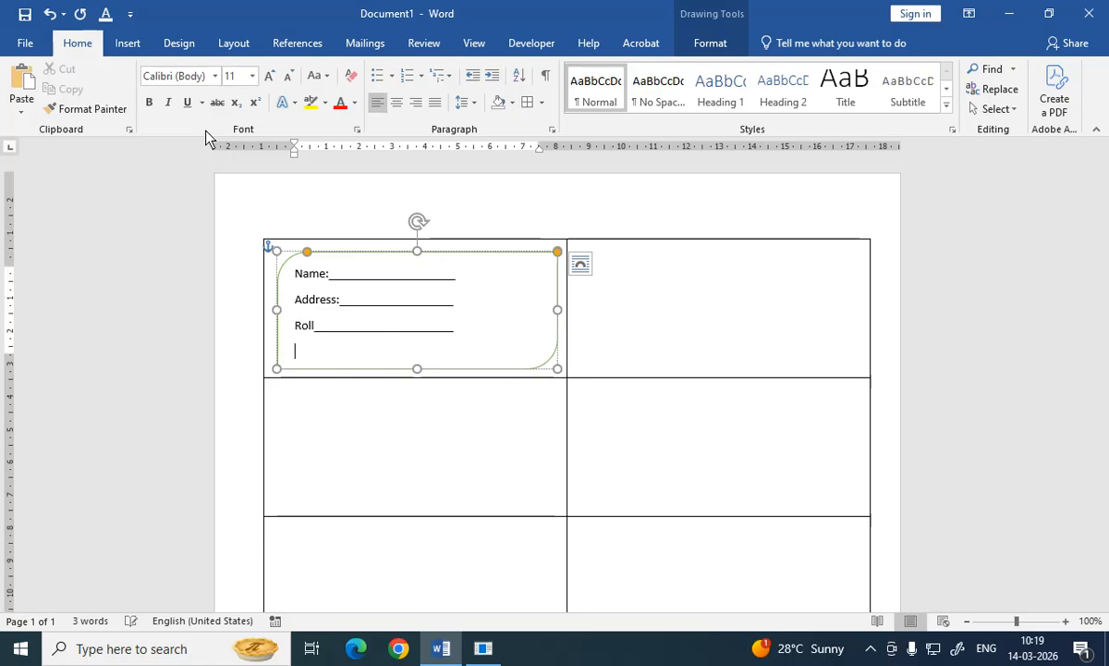
type("Moble")
key("BackSpace")
key("BackSpace")
type("ile")
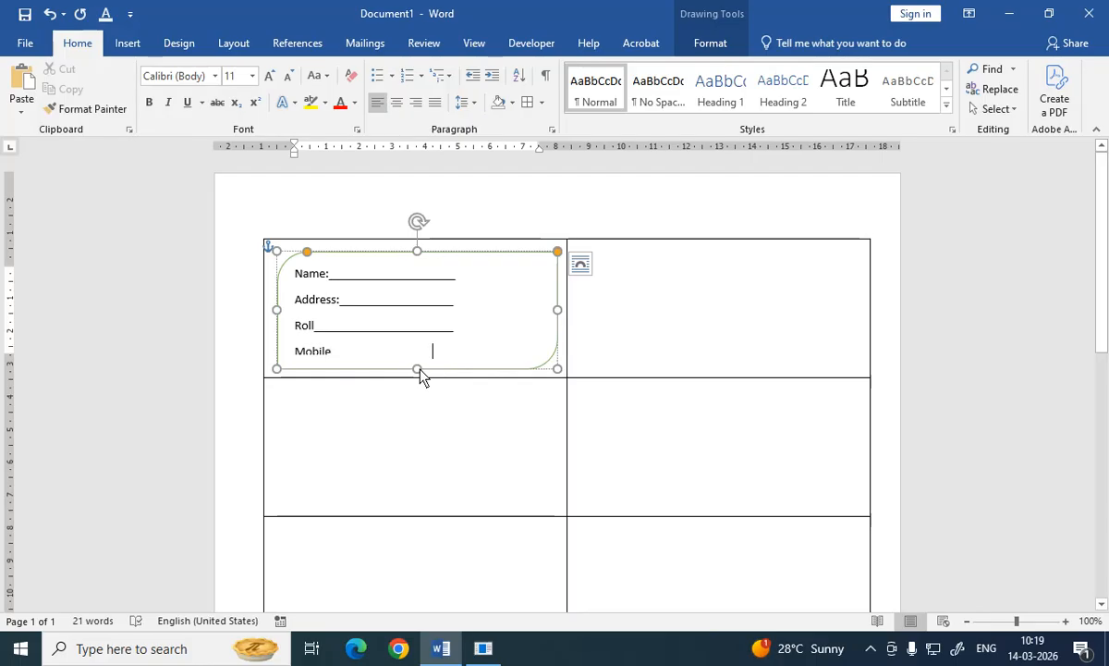
Step: Make the shape slightly taller and nudge it upward to fit inside the cell
left_click_drag(420, 368, 424, 373)
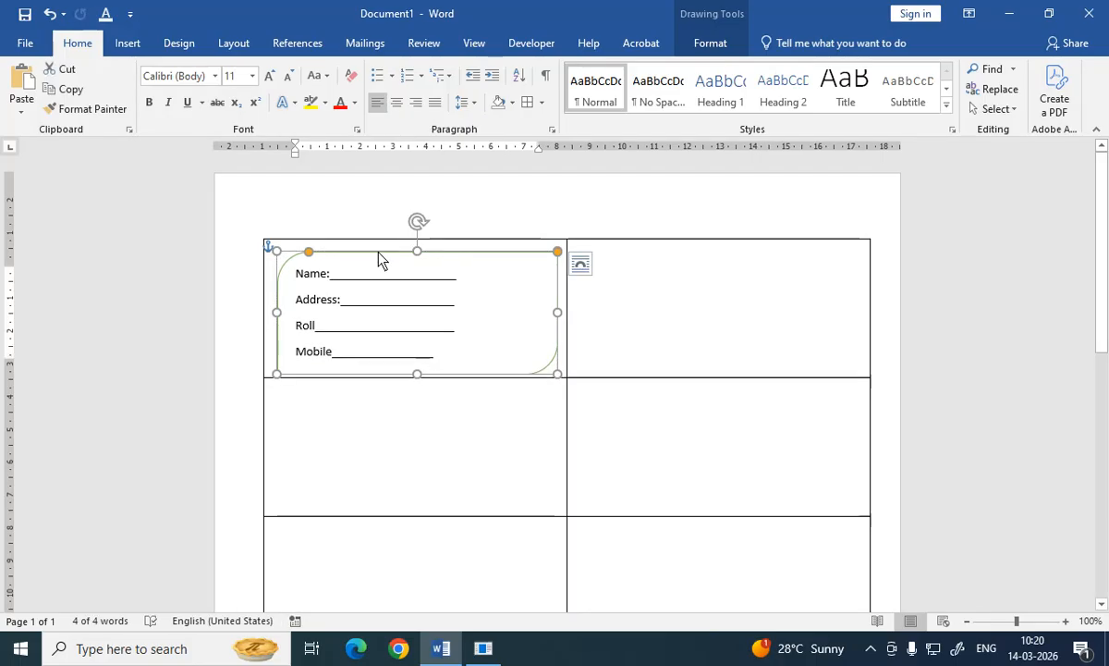
left_click_drag(378, 259, 379, 256)
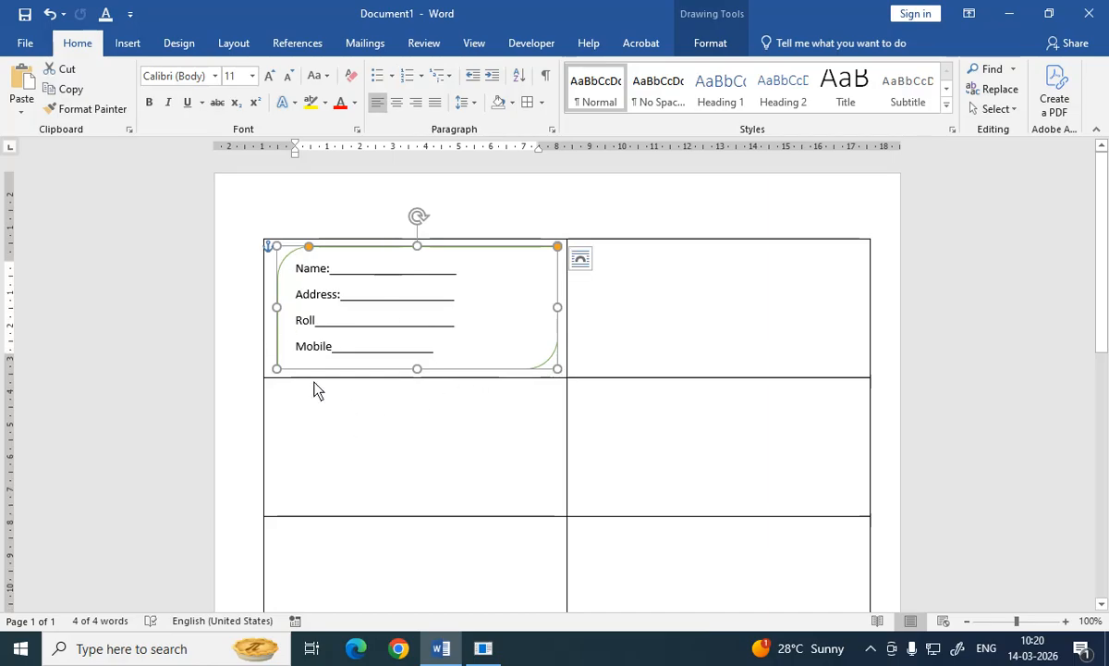
left_click(306, 428)
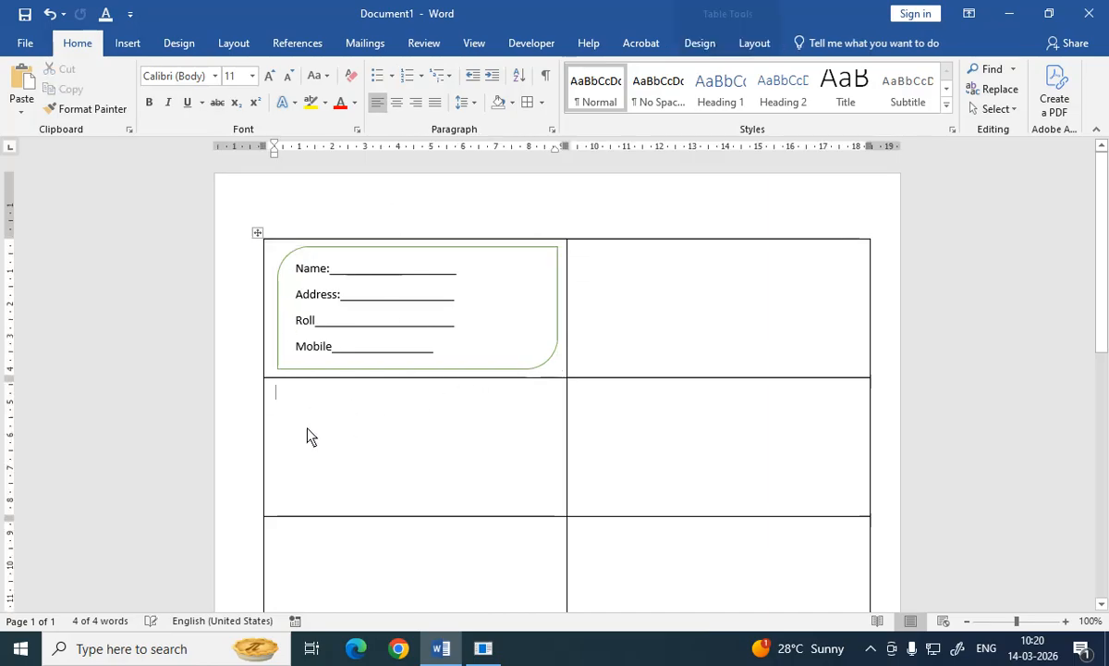
Step: Shade the whole table with a light gold theme colour
left_click(257, 234)
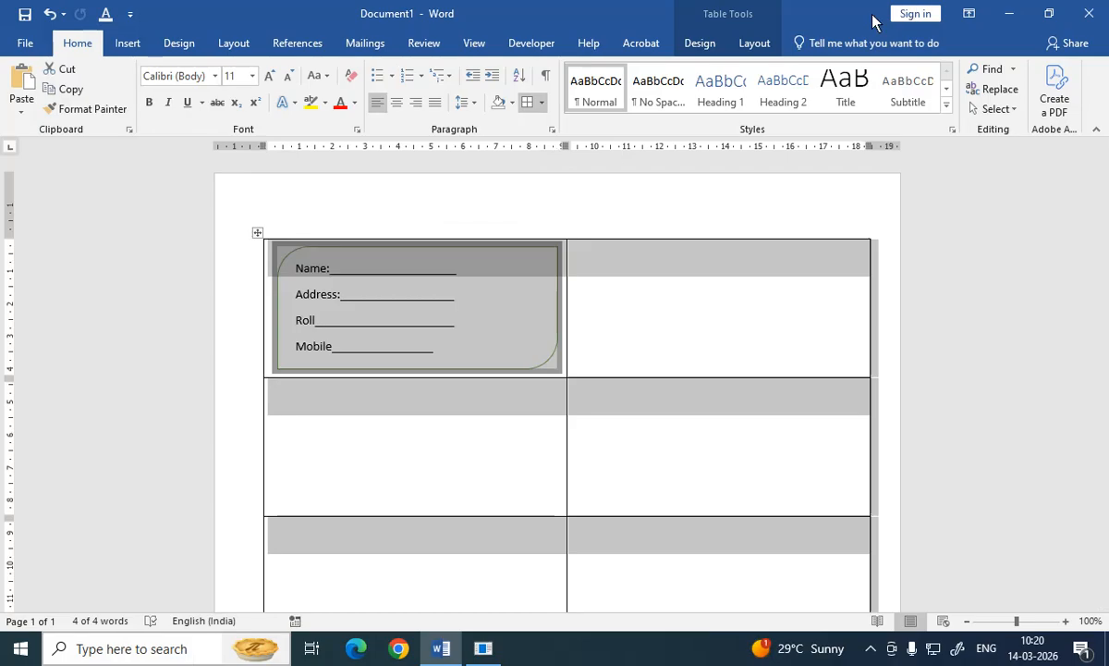
left_click(714, 48)
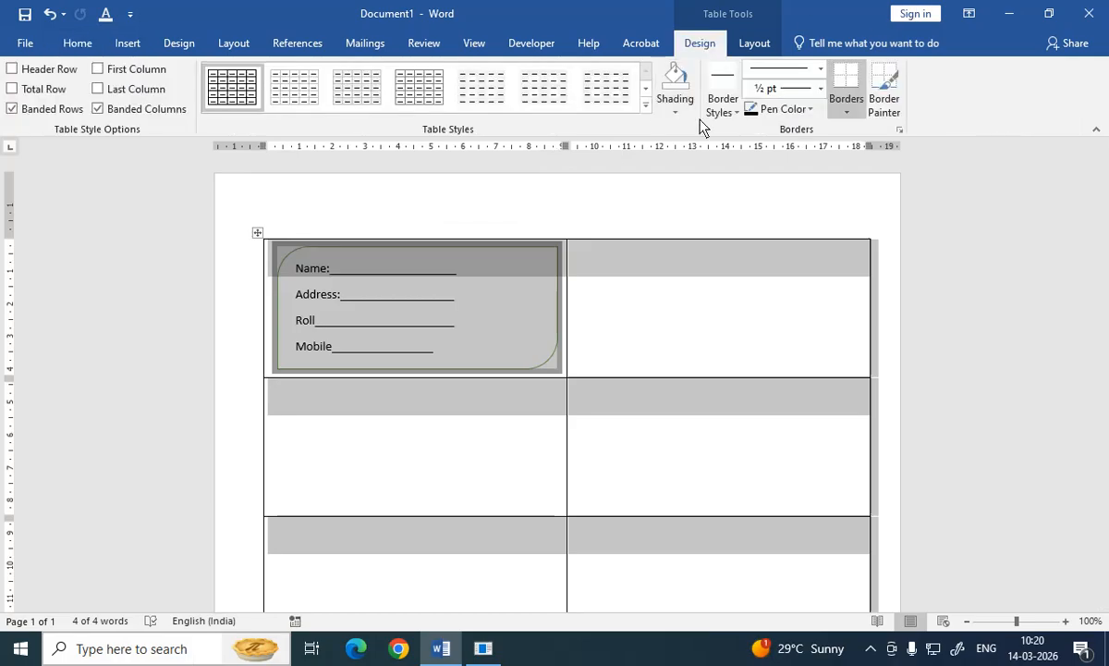
left_click(676, 109)
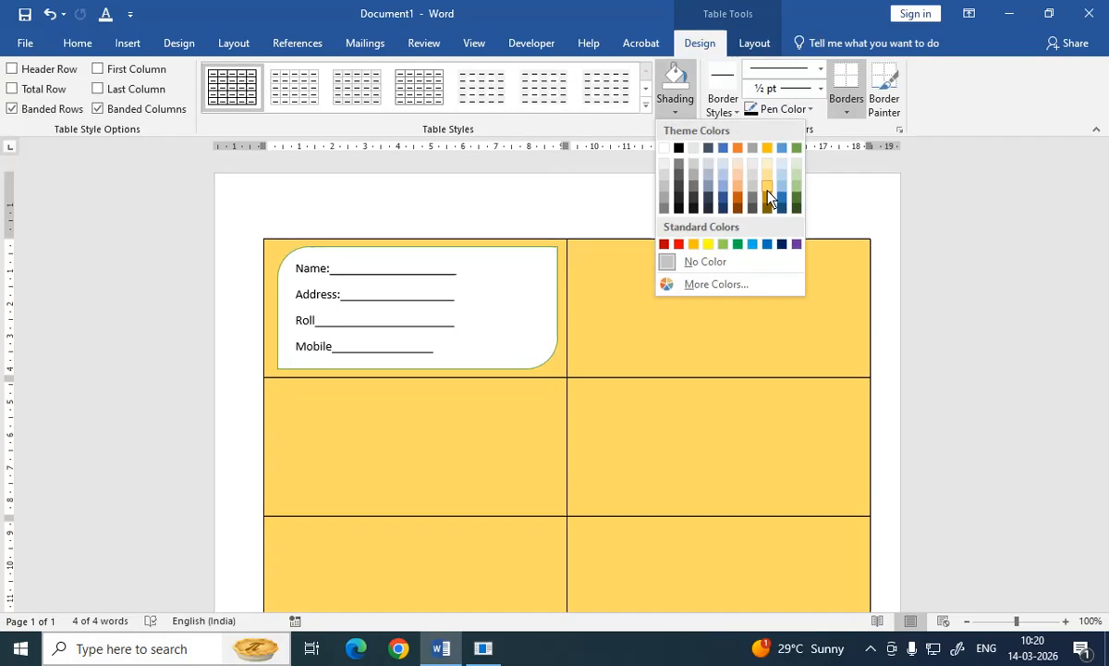
left_click(770, 196)
left_click(641, 305)
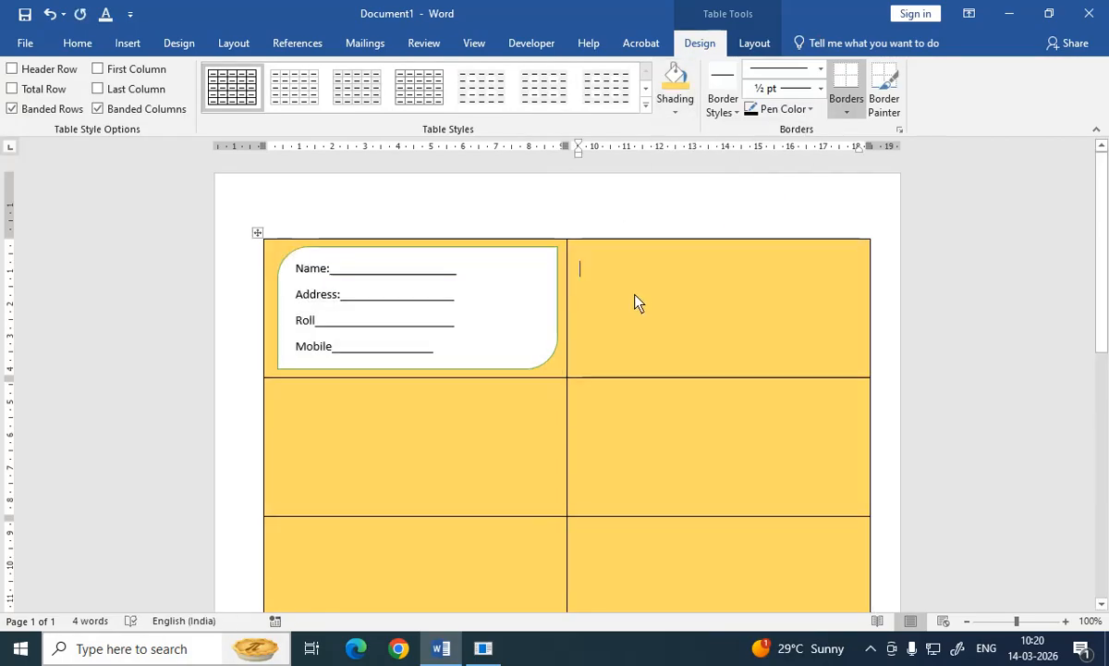
Step: Lengthen the Mobile blank in the form box by one more underscore
left_click(445, 369)
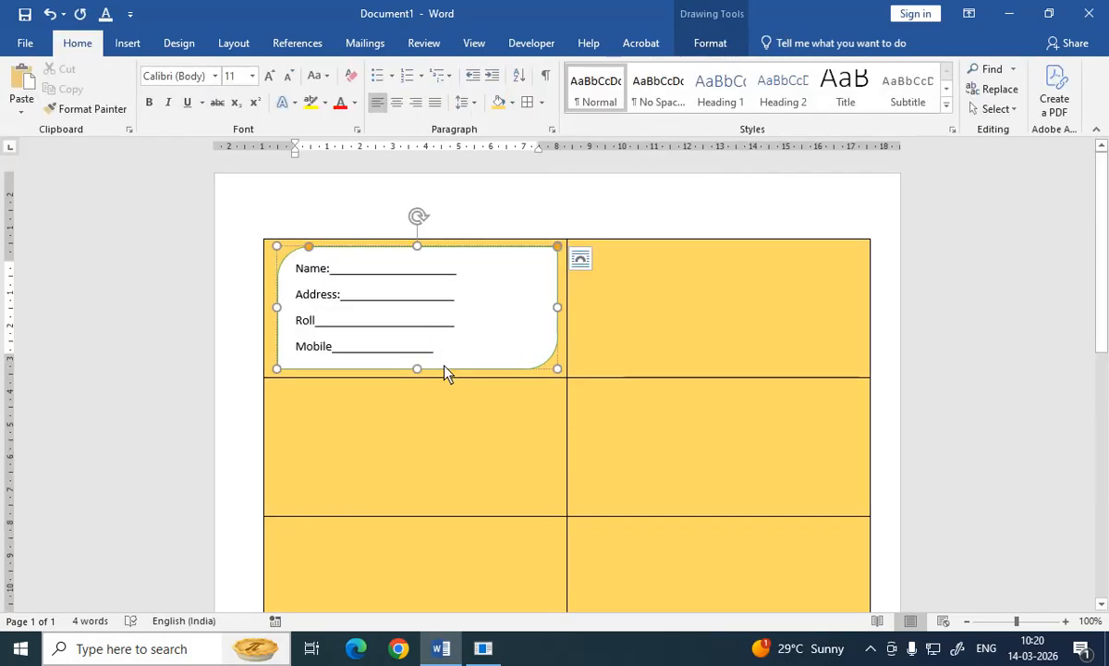
type("___")
left_click(446, 457)
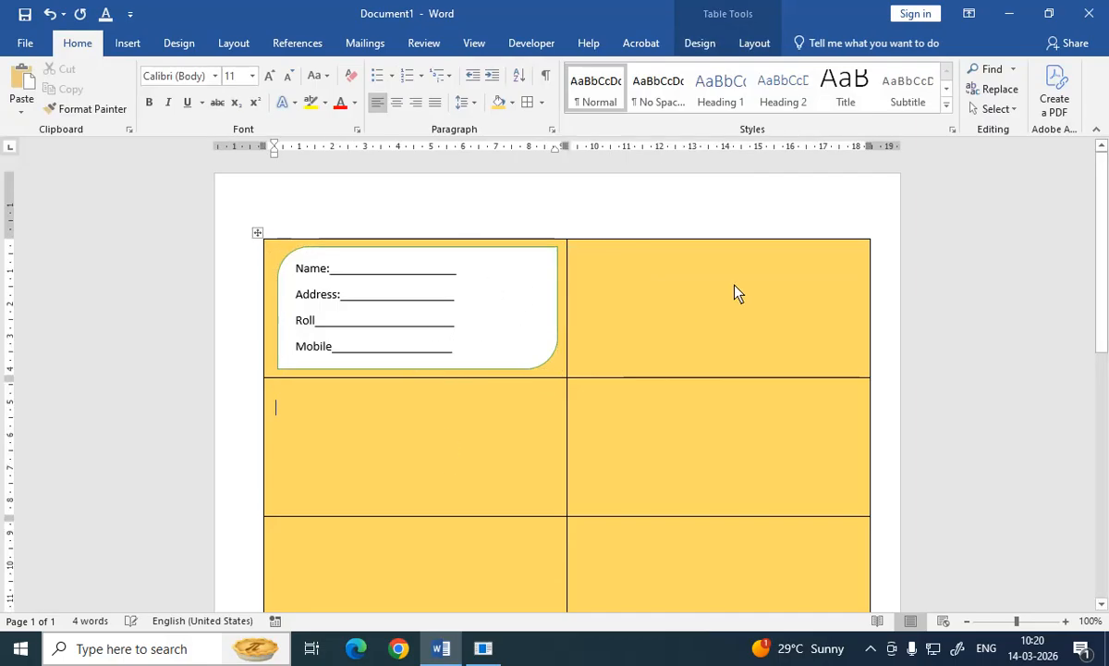
Step: Open Online Pictures from the top-right cell and search for "Viki and donald"
left_click(704, 265)
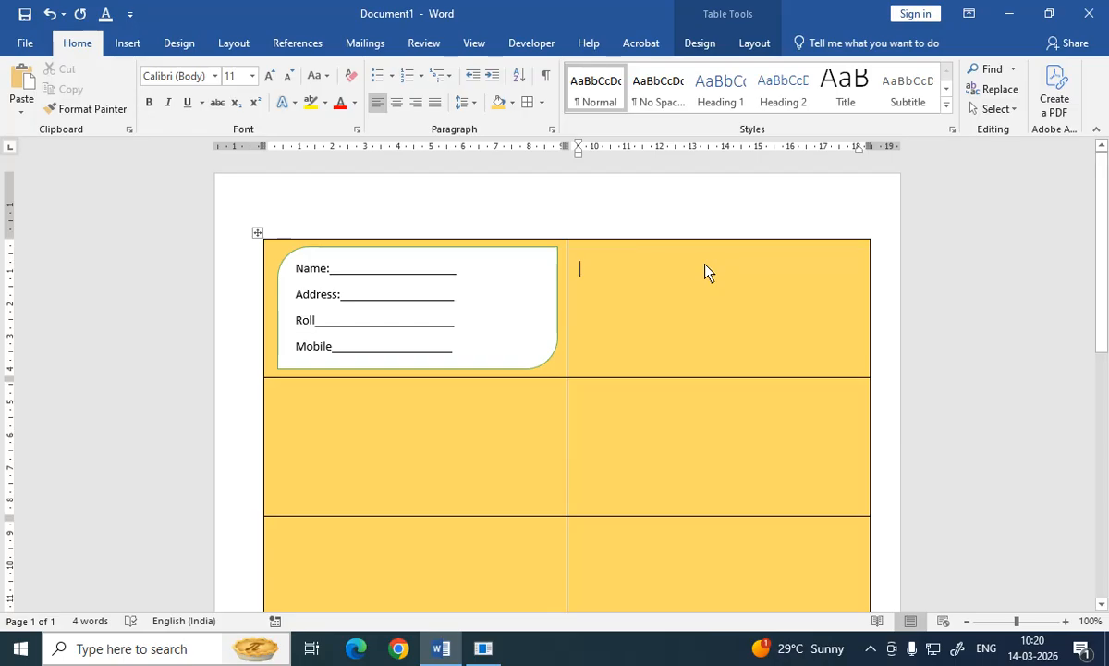
left_click(125, 42)
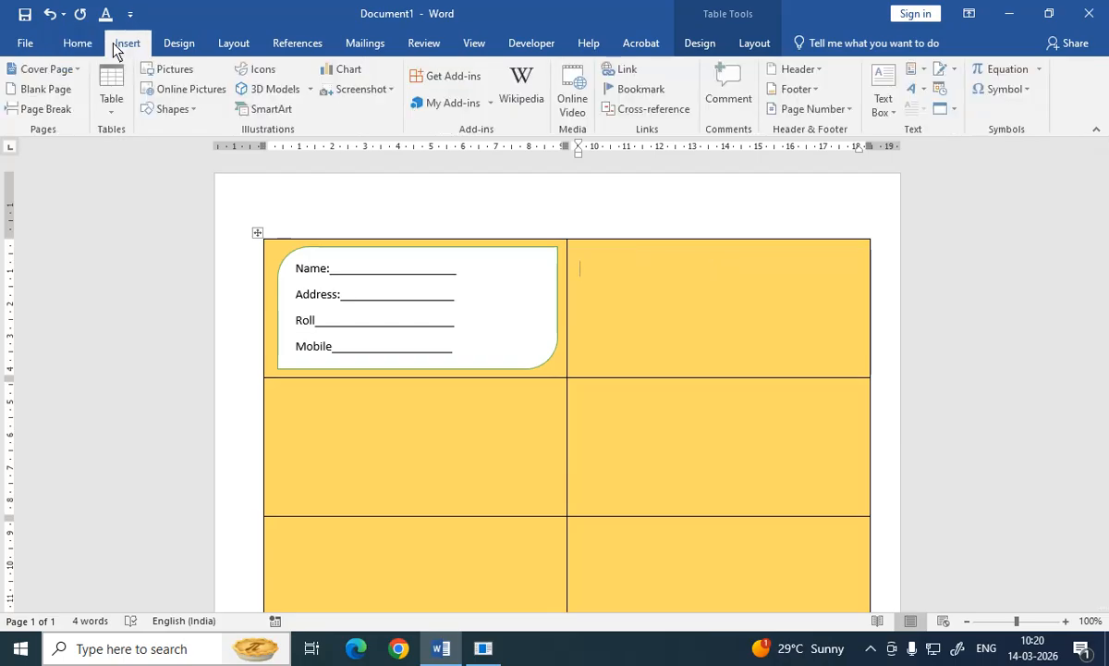
left_click(194, 90)
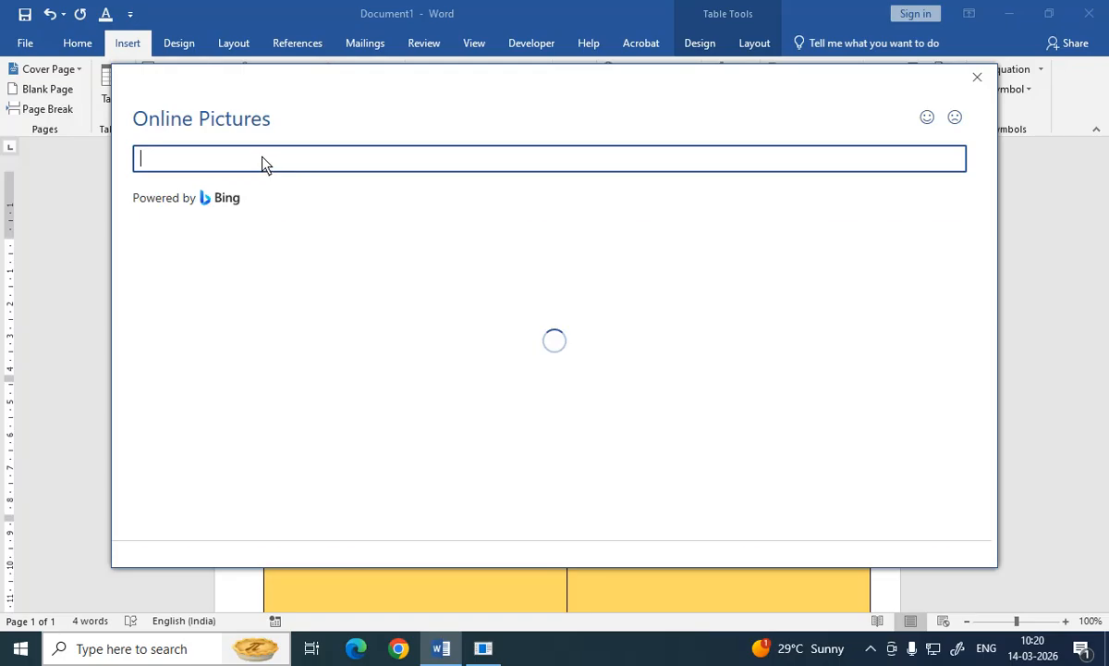
type("Viki and donald")
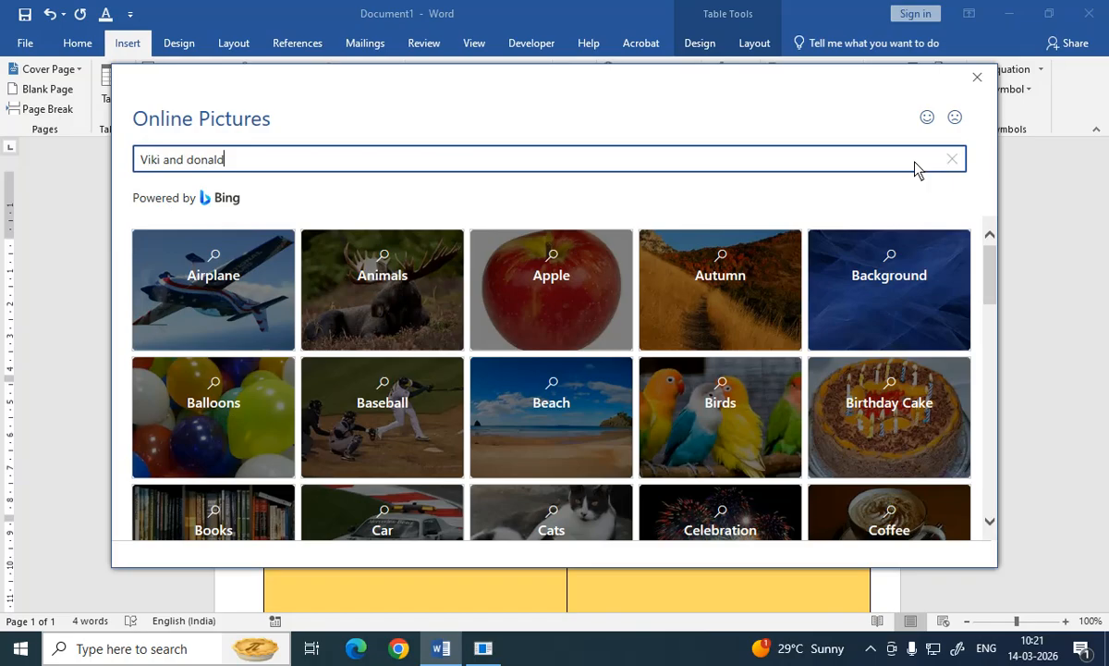
key("Return")
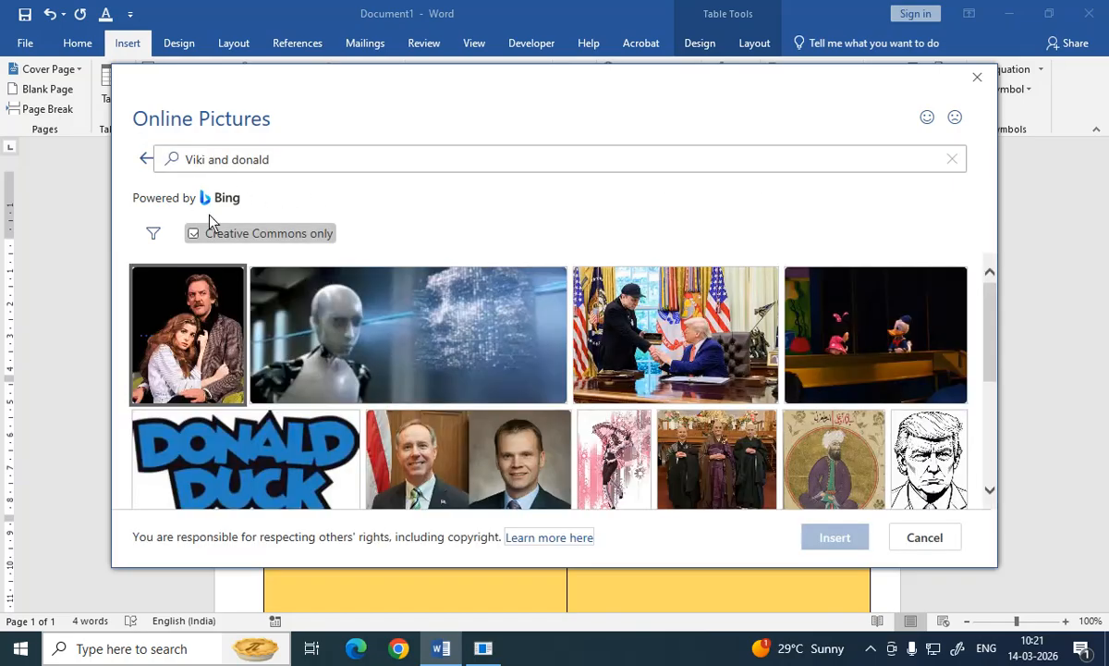
Step: Refine the picture search to "vikee and donald cartoon"
left_click(266, 168)
left_click(265, 161)
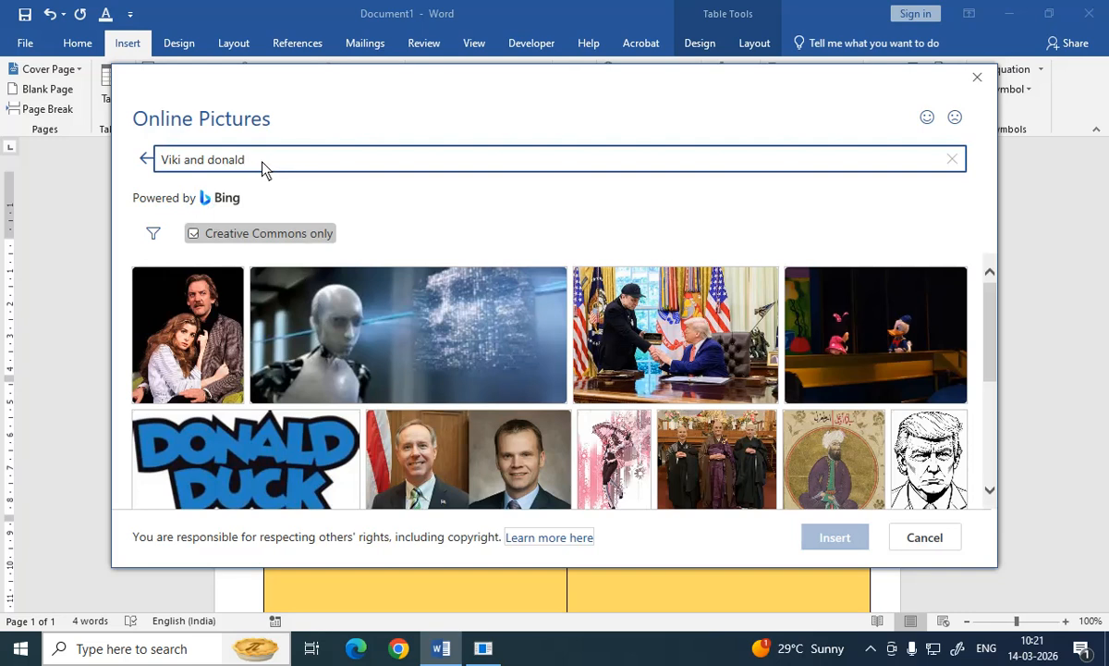
type("cartoon")
key("Return")
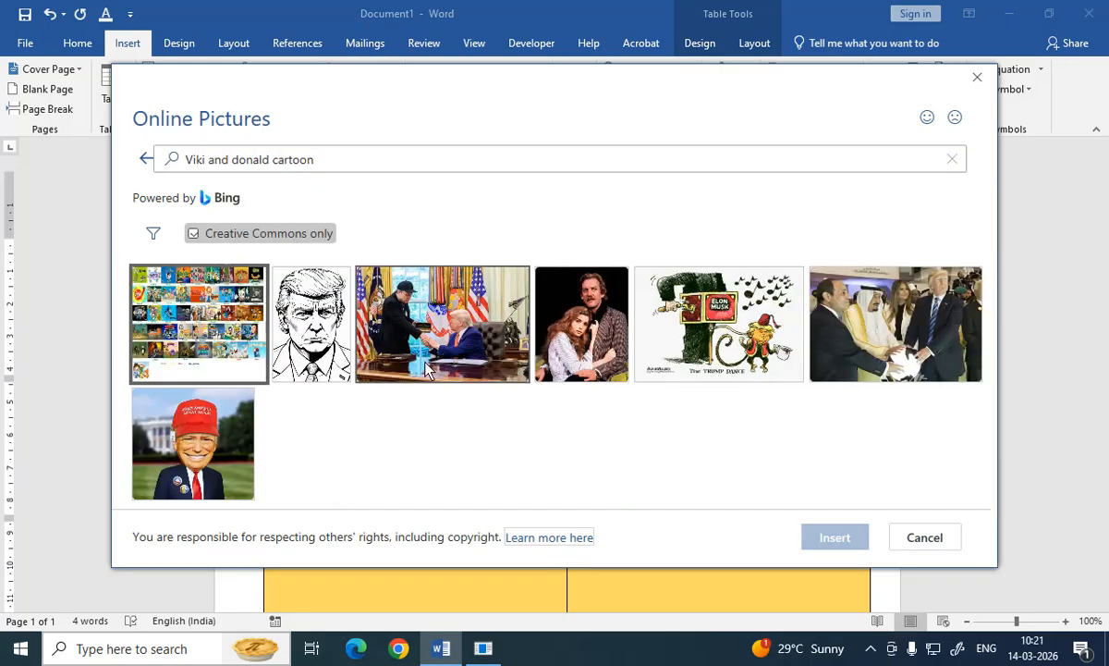
left_click(218, 157)
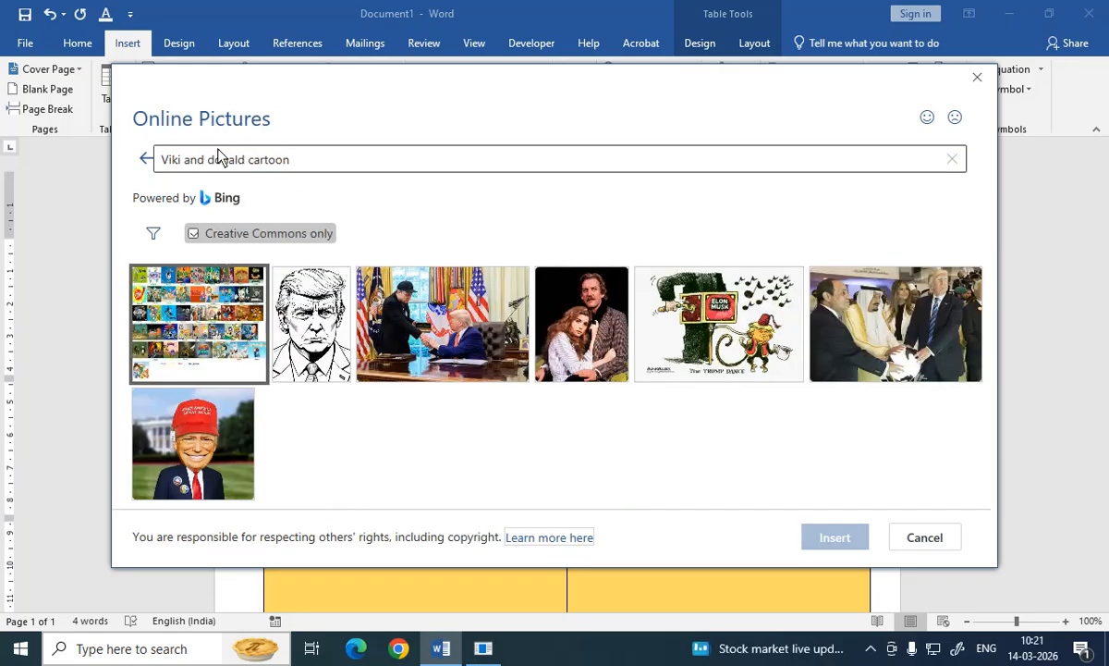
double_click(173, 166)
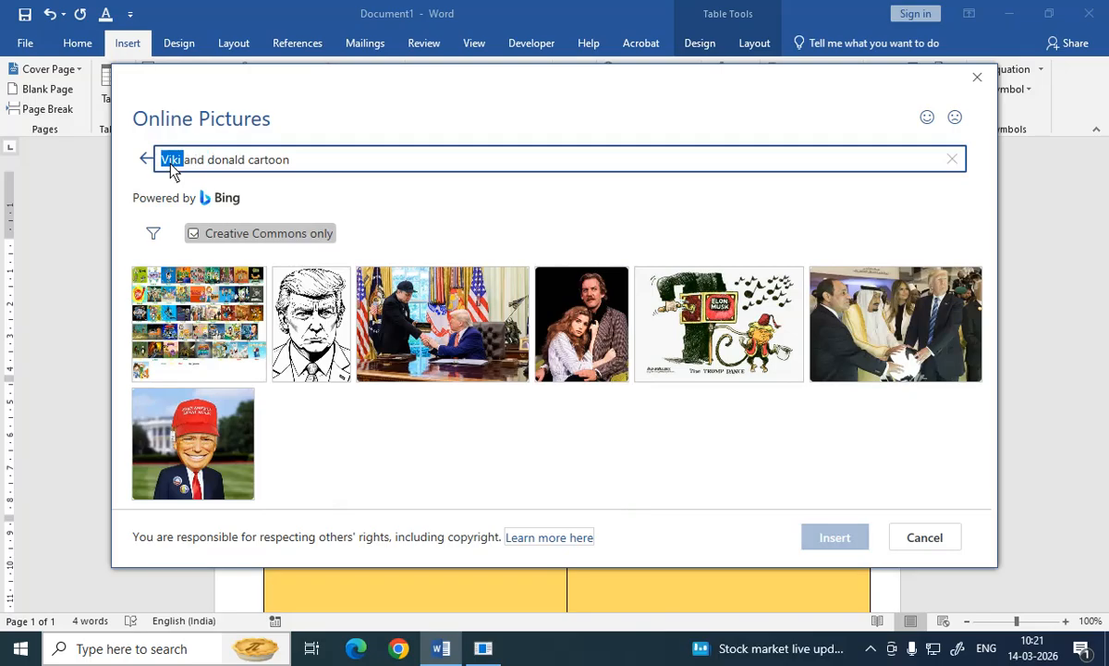
key("BackSpace")
type("vi")
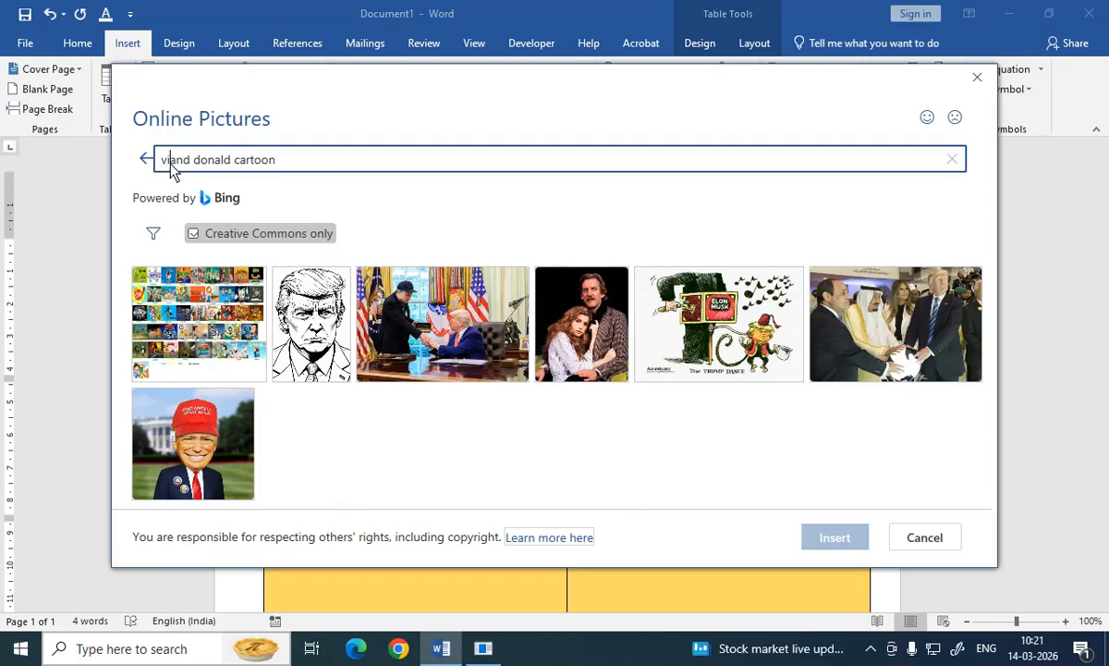
type("kee")
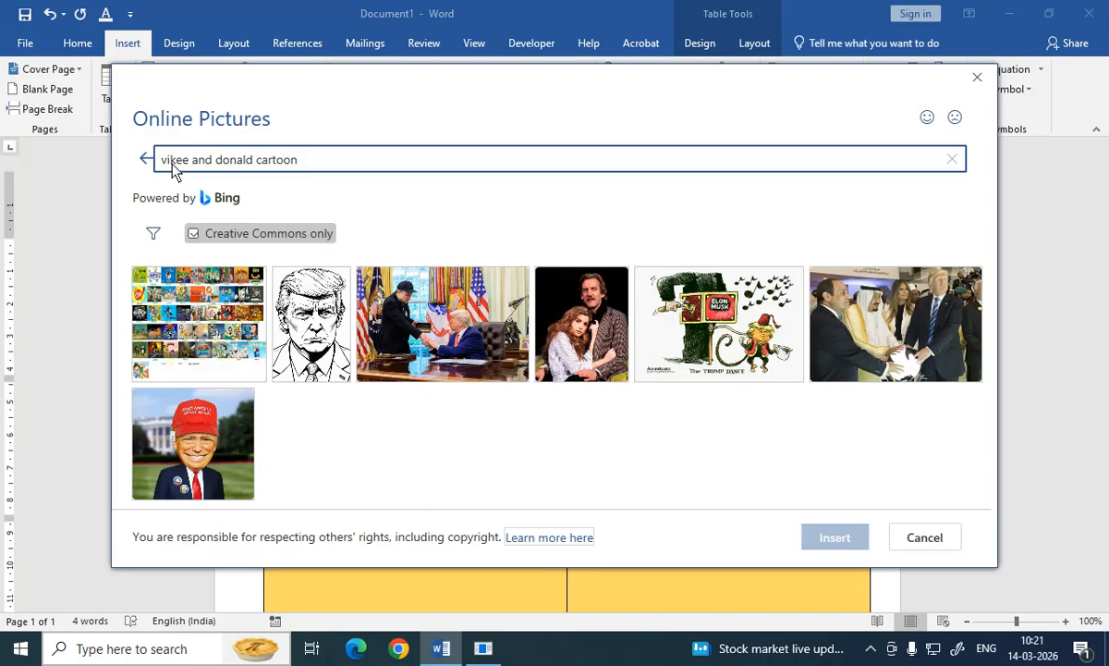
key("Return")
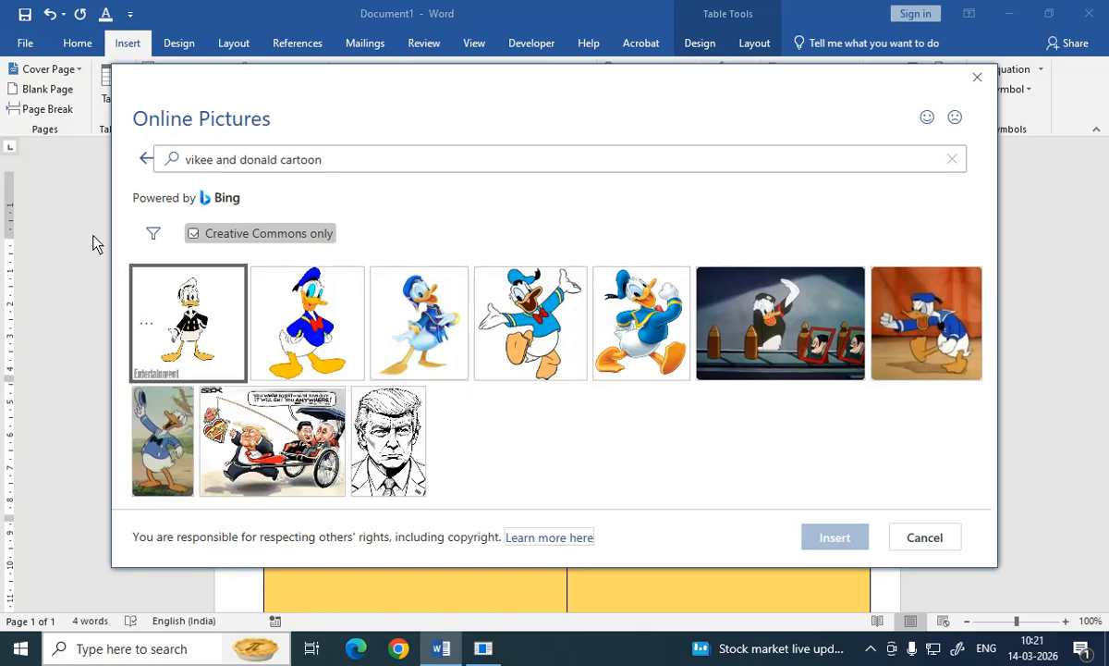
Step: Select the waving Donald Duck cartoon image and insert it
left_click(416, 342)
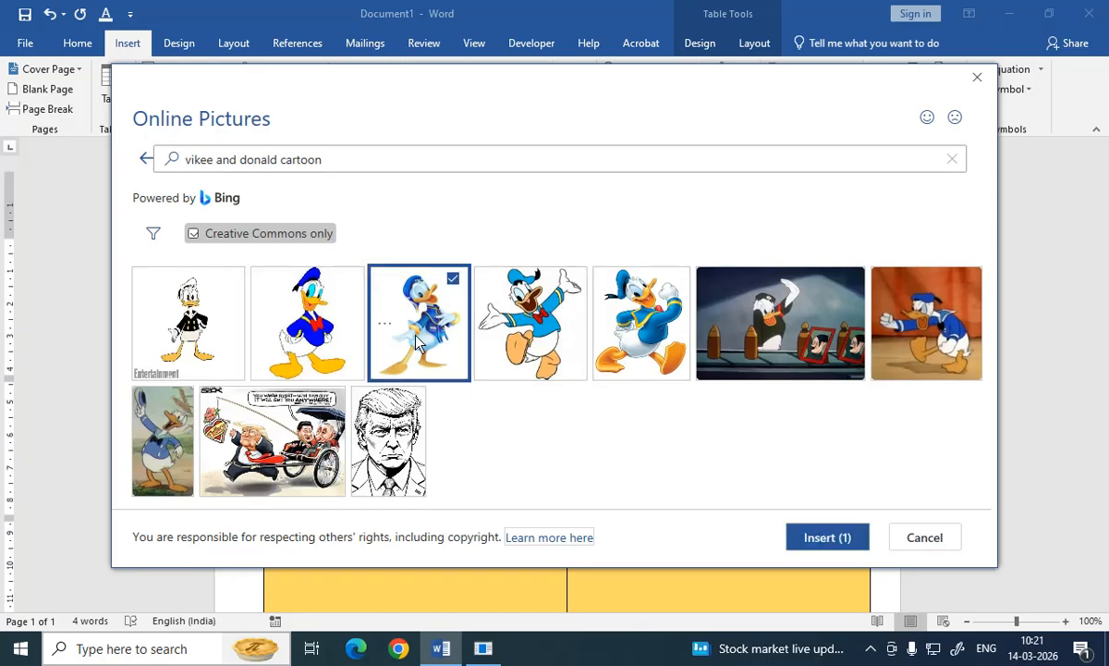
left_click(568, 362)
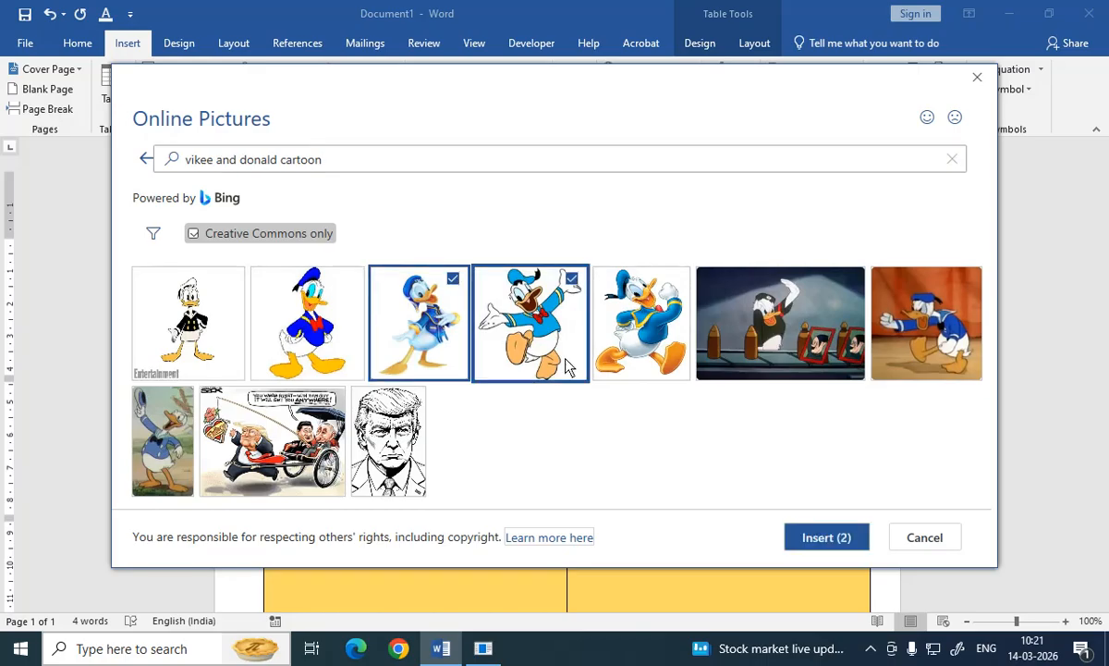
left_click(433, 305)
left_click(849, 543)
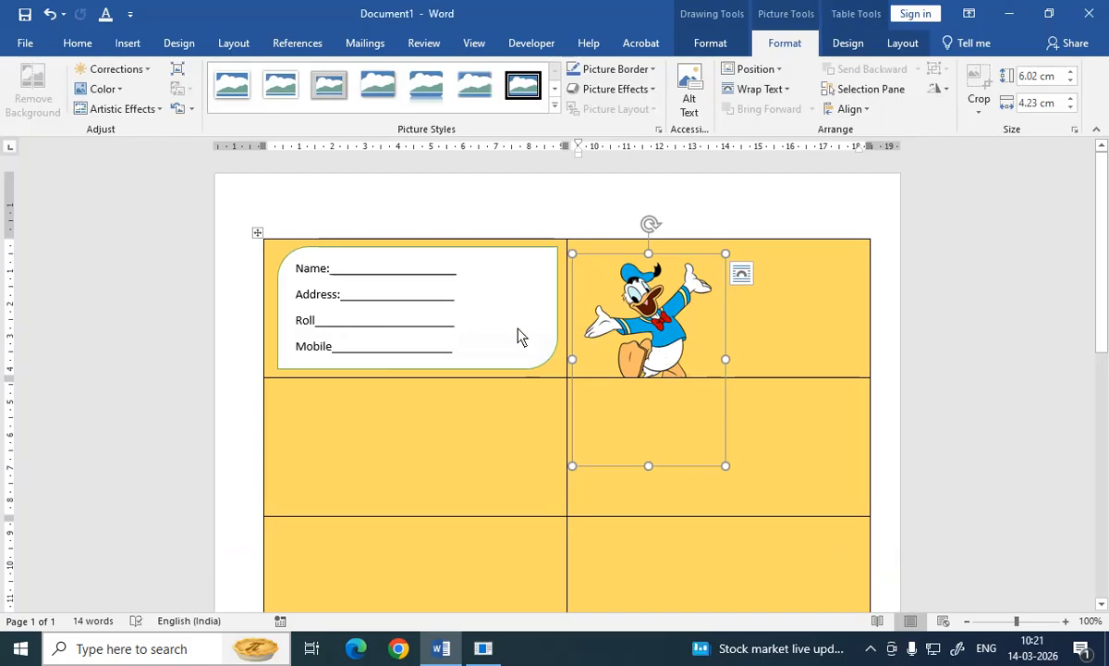
Step: Set the picture's layout option to In Front of Text
left_click(743, 275)
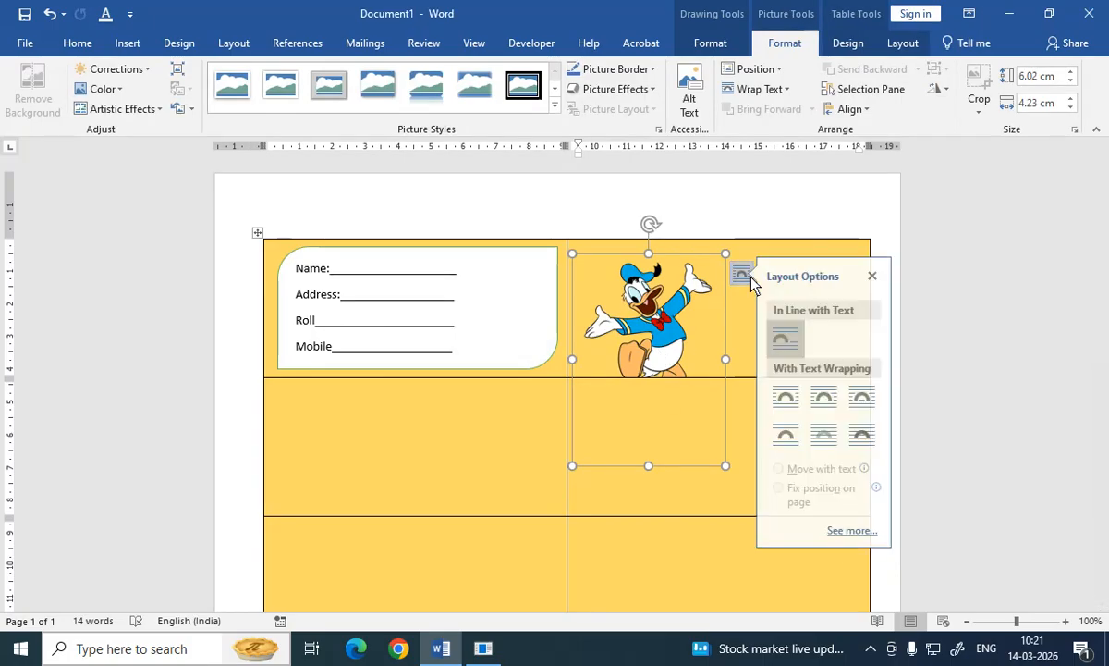
left_click(869, 435)
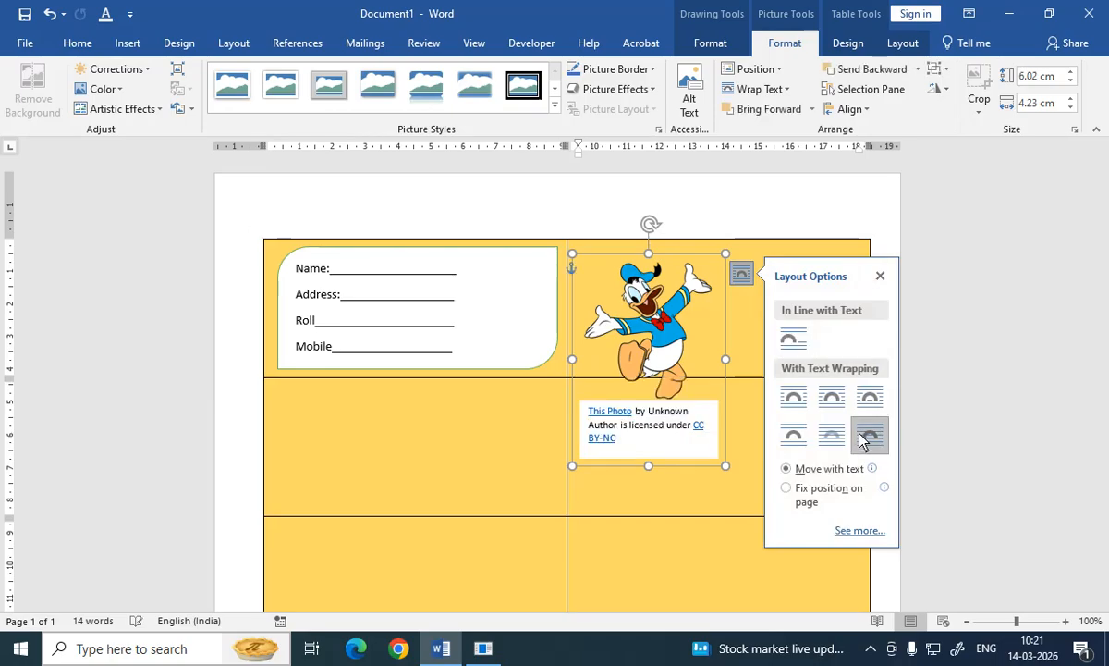
Step: Delete the attribution caption box that came with the picture
left_click(620, 409)
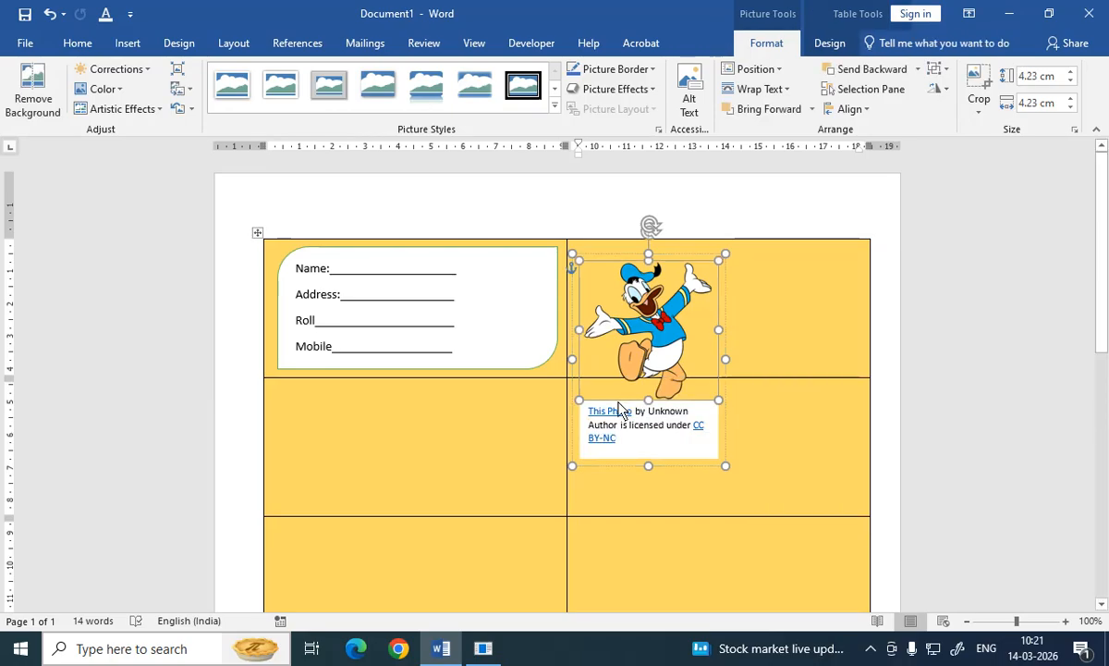
left_click(619, 425)
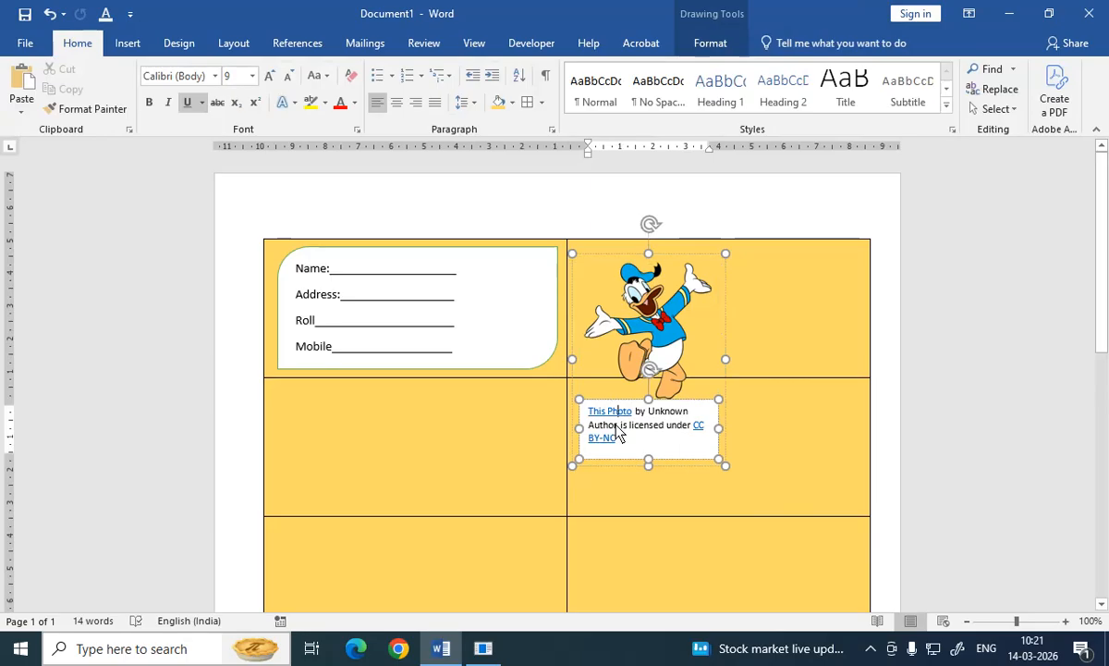
key("Delete")
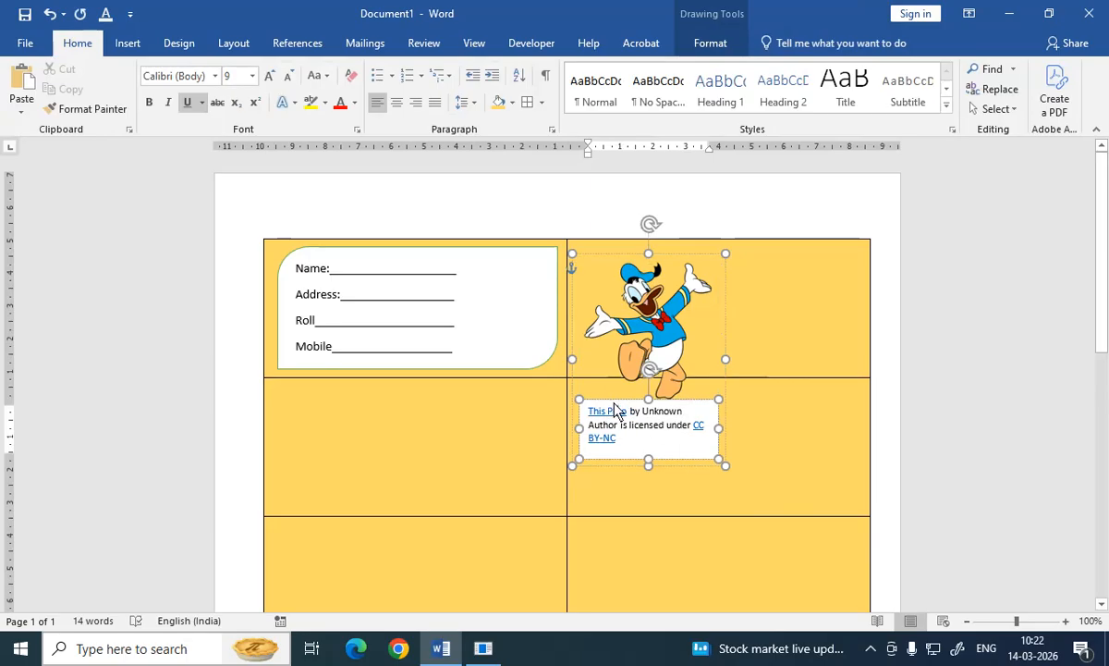
key("ctrl+a")
key("Delete")
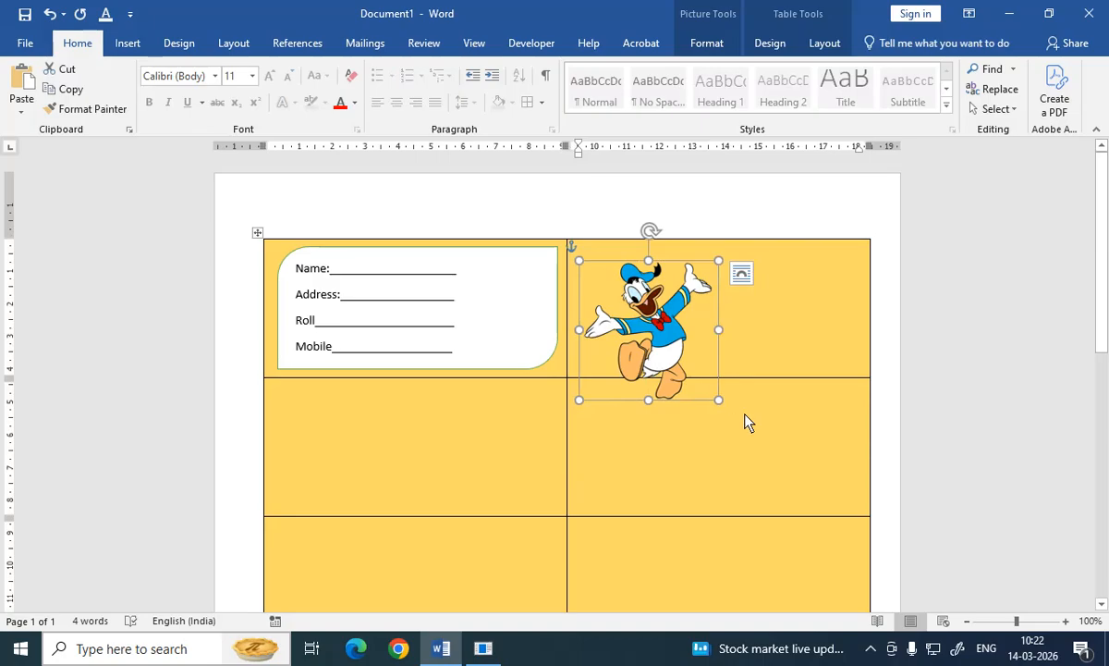
Step: Shrink the Donald picture and place it inside the form box beside the fill-in lines
left_click_drag(720, 402, 710, 394)
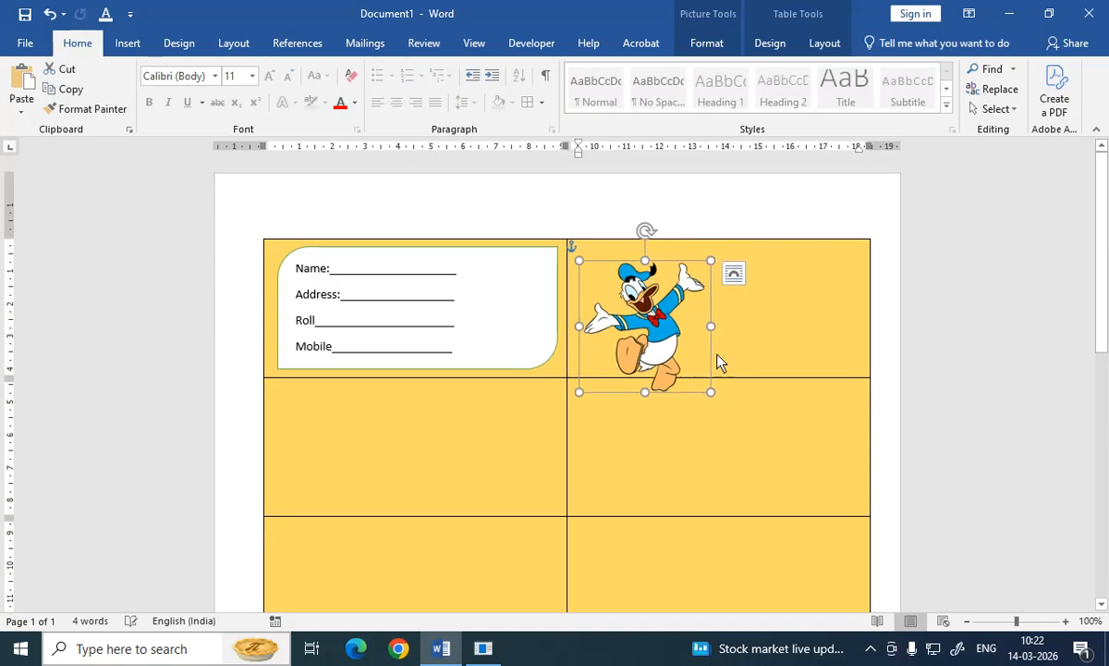
left_click_drag(710, 326, 526, 333)
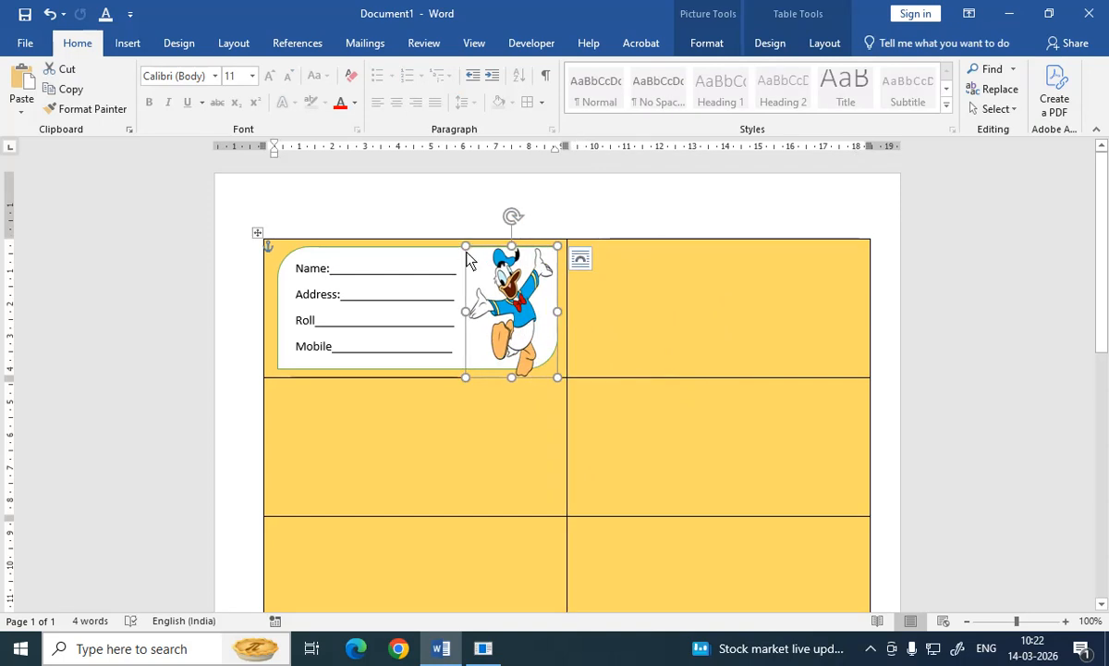
left_click_drag(466, 248, 494, 277)
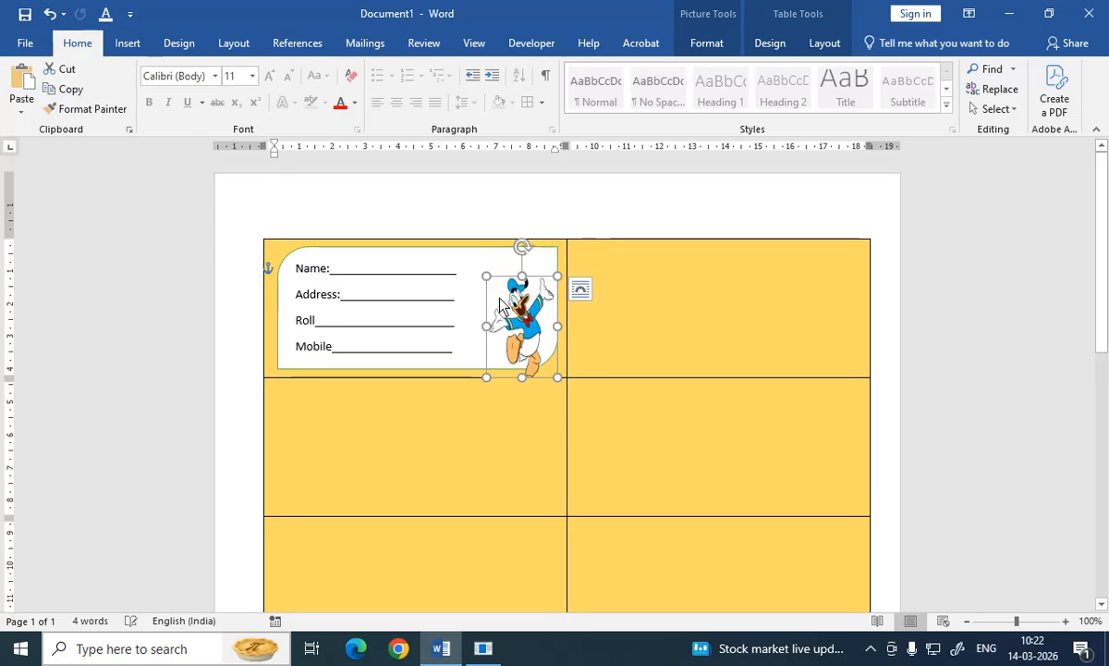
left_click_drag(508, 319, 494, 298)
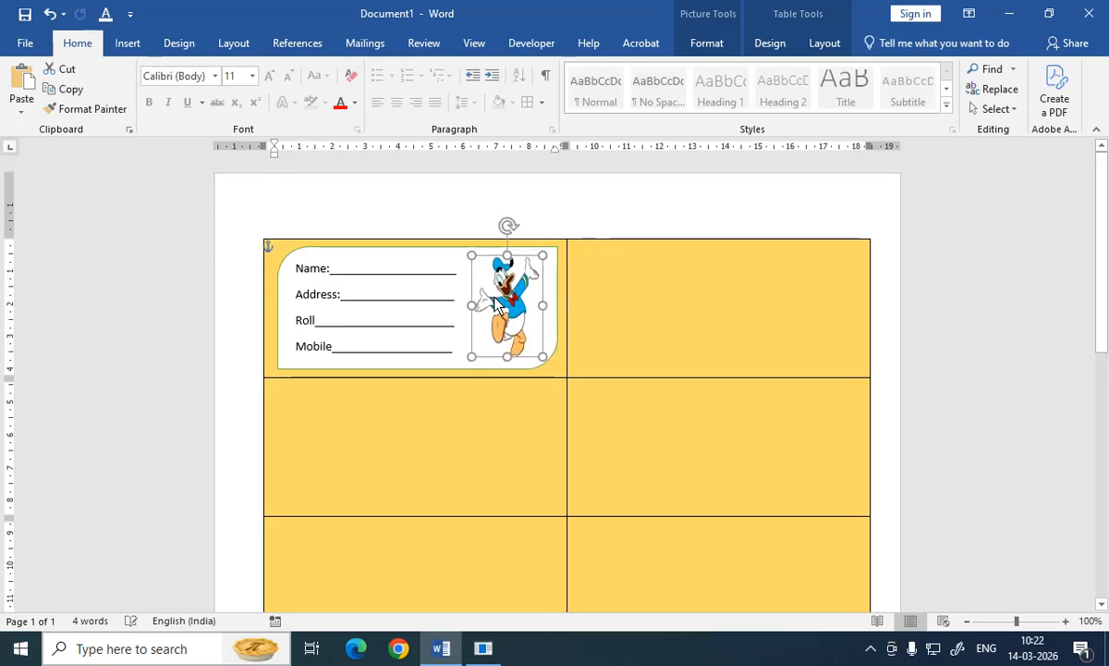
left_click(479, 445)
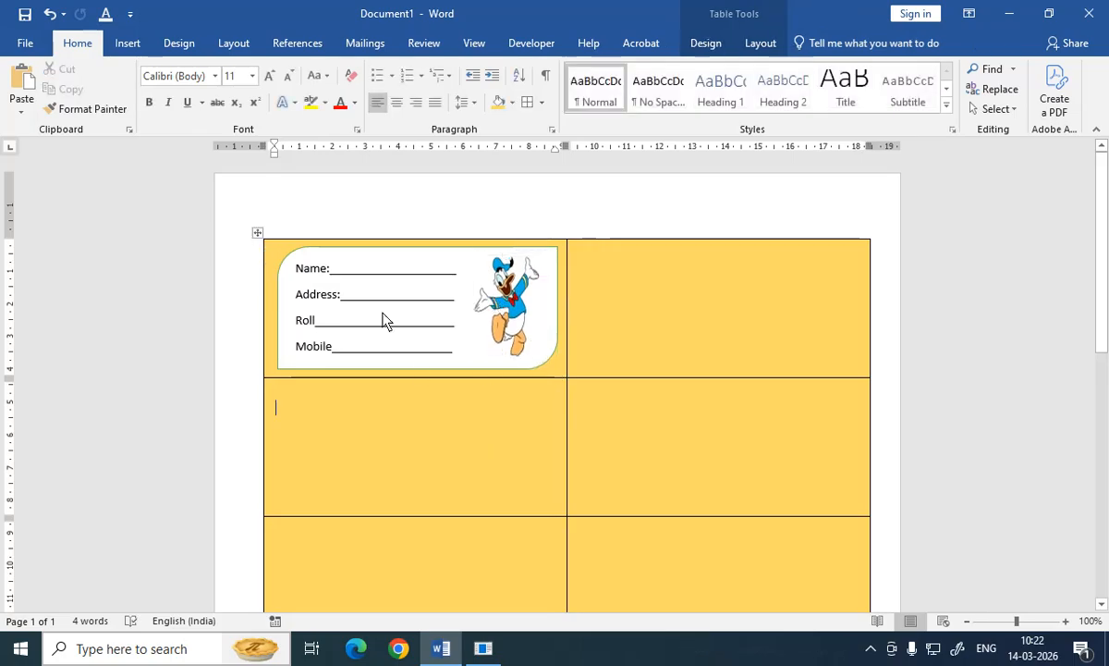
Step: Apply the middle Inner shadow effect to the rounded form box
left_click(371, 253)
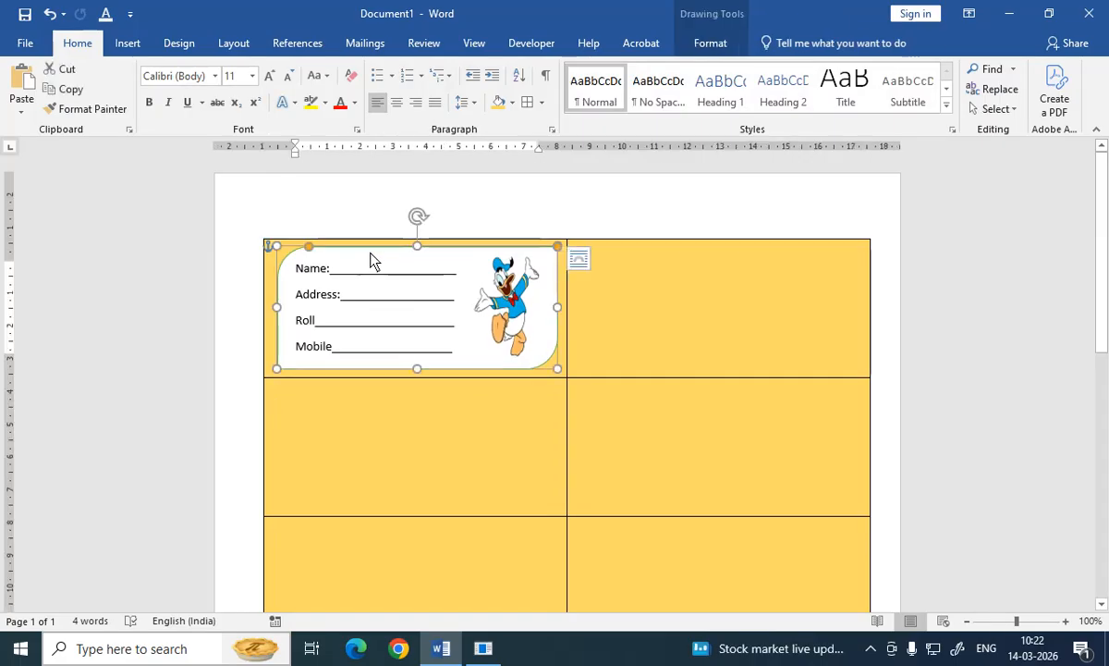
left_click(710, 44)
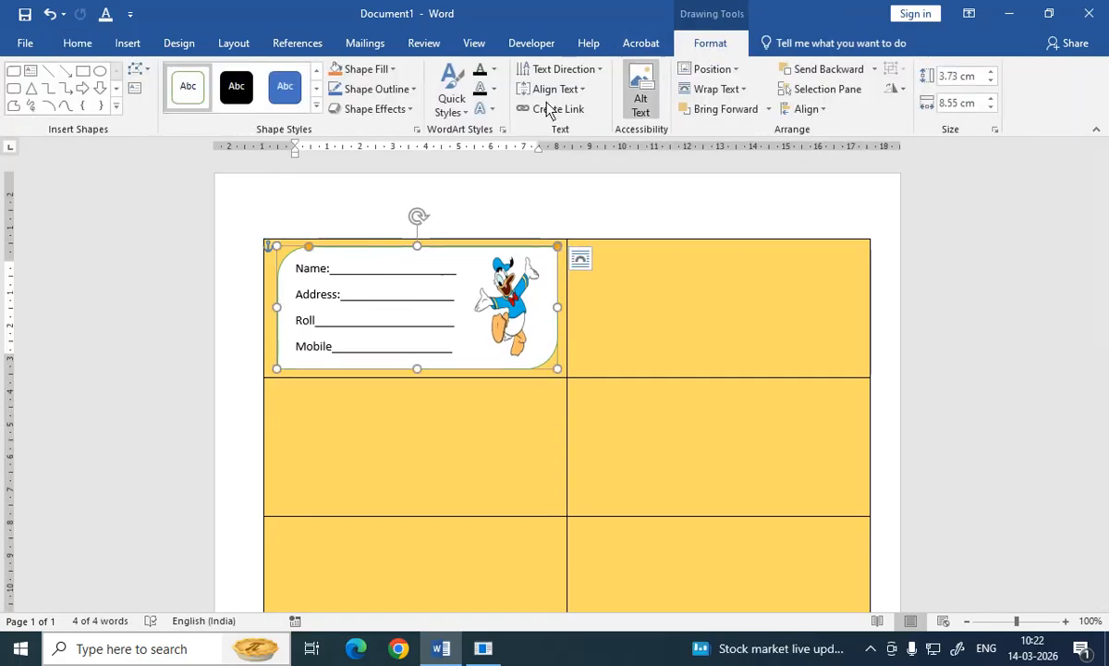
left_click(378, 117)
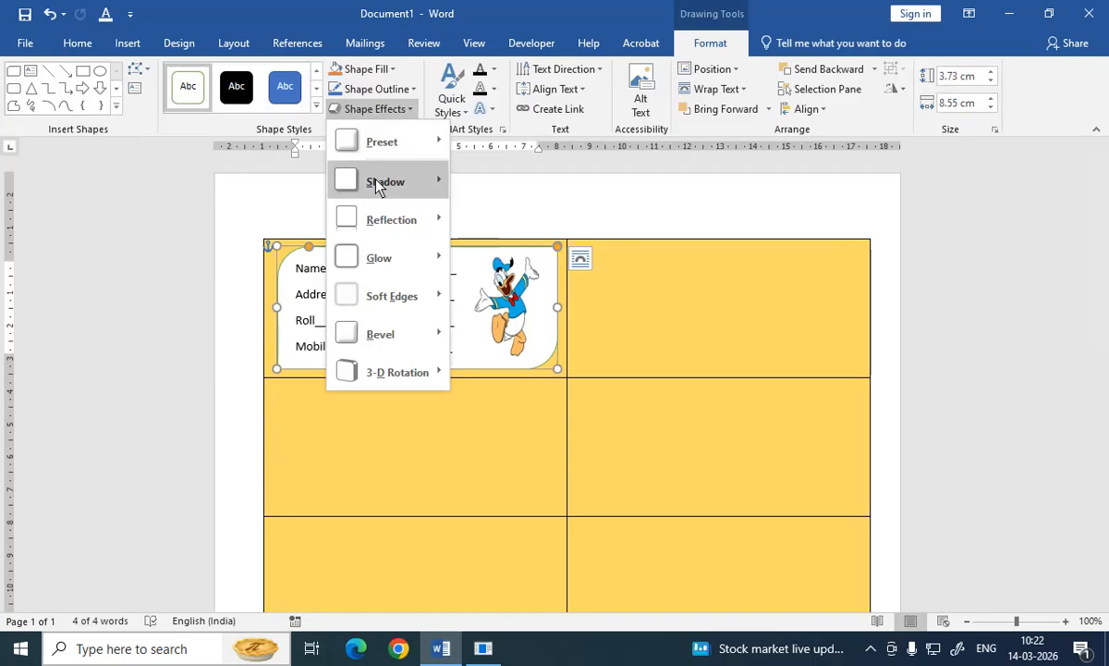
mouse_move(376, 184)
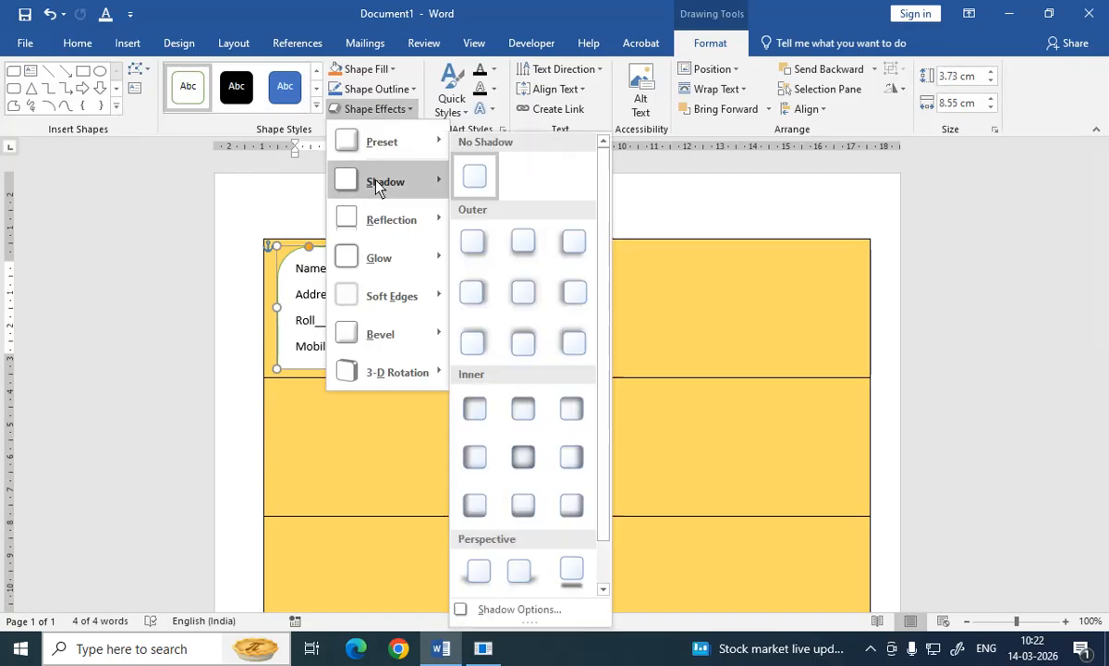
left_click(520, 462)
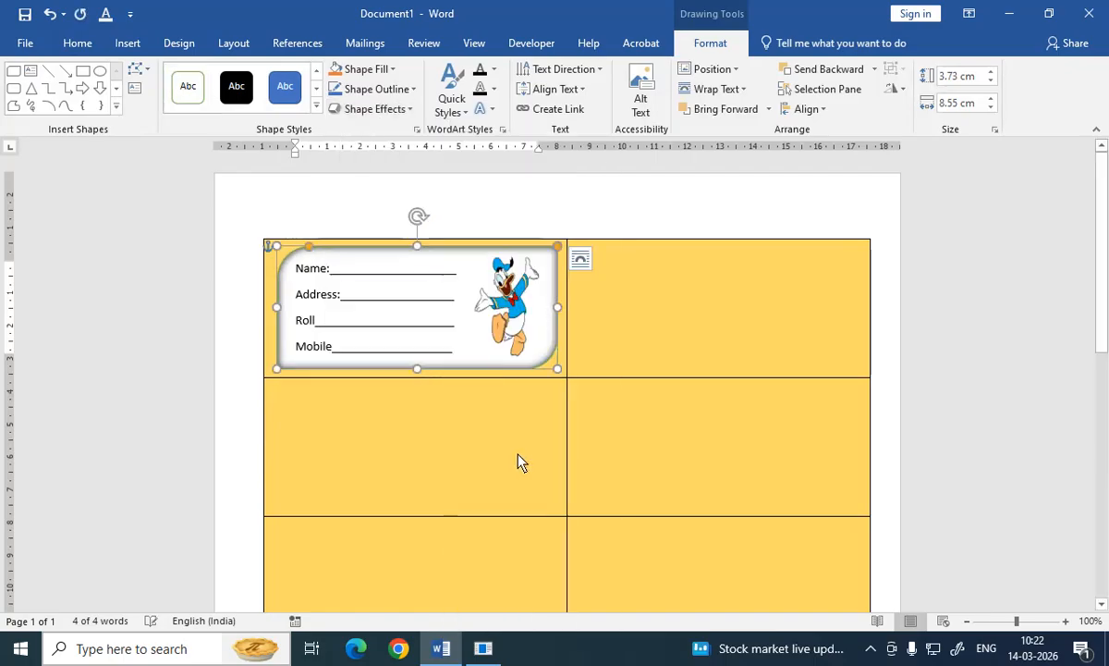
Step: Update the labels so the form box and picture are copied into every cell
left_click(616, 351)
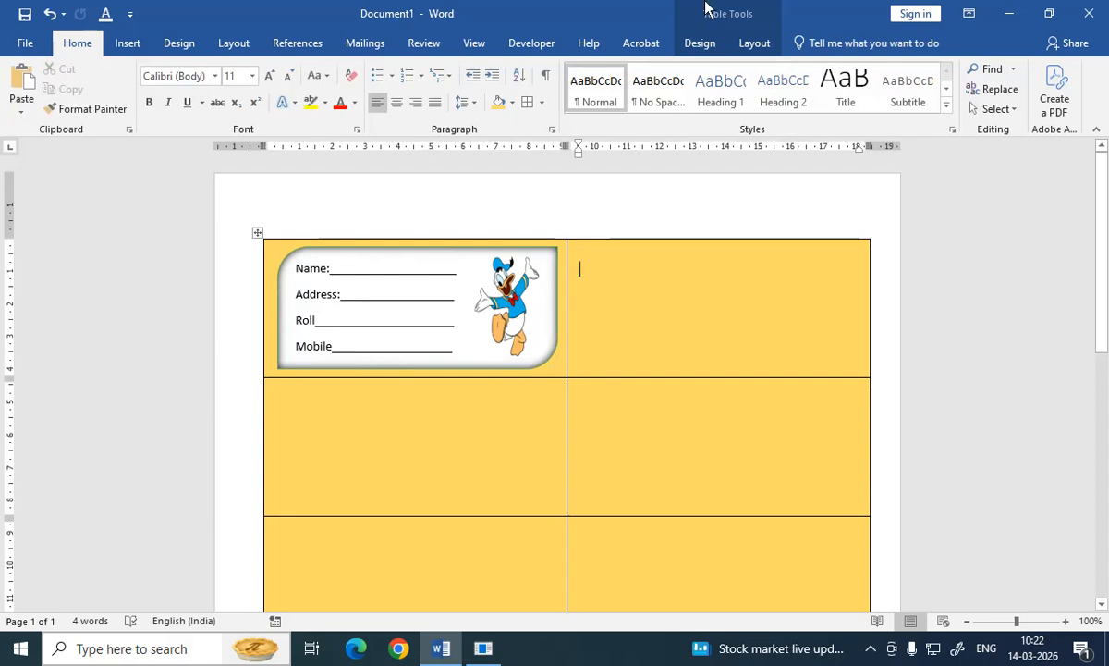
left_click(367, 46)
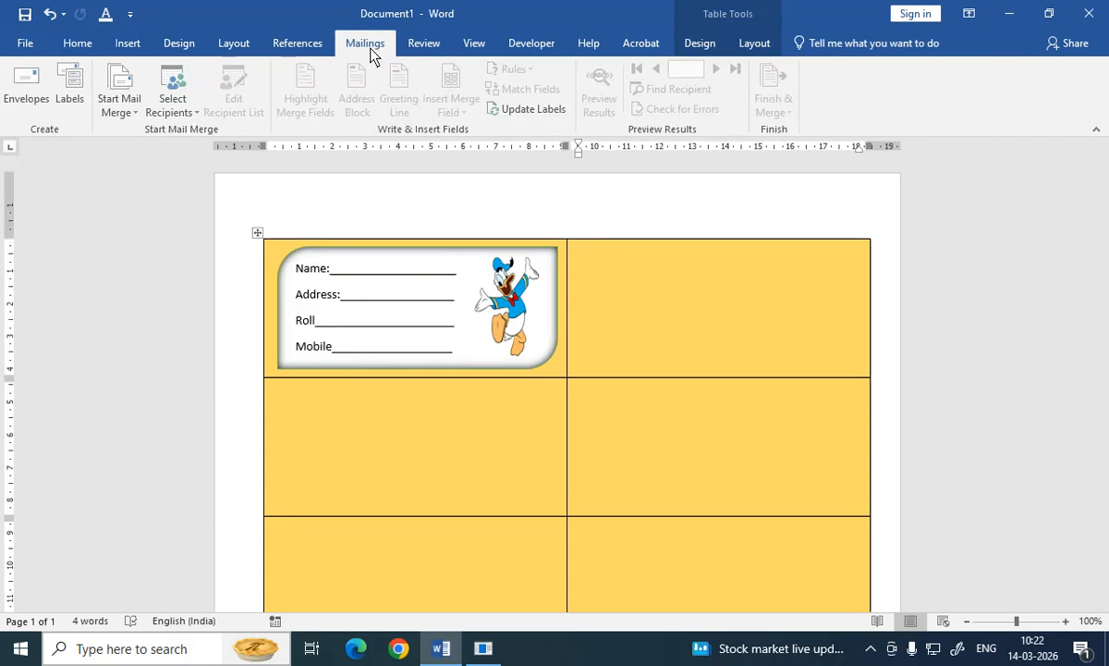
left_click(542, 110)
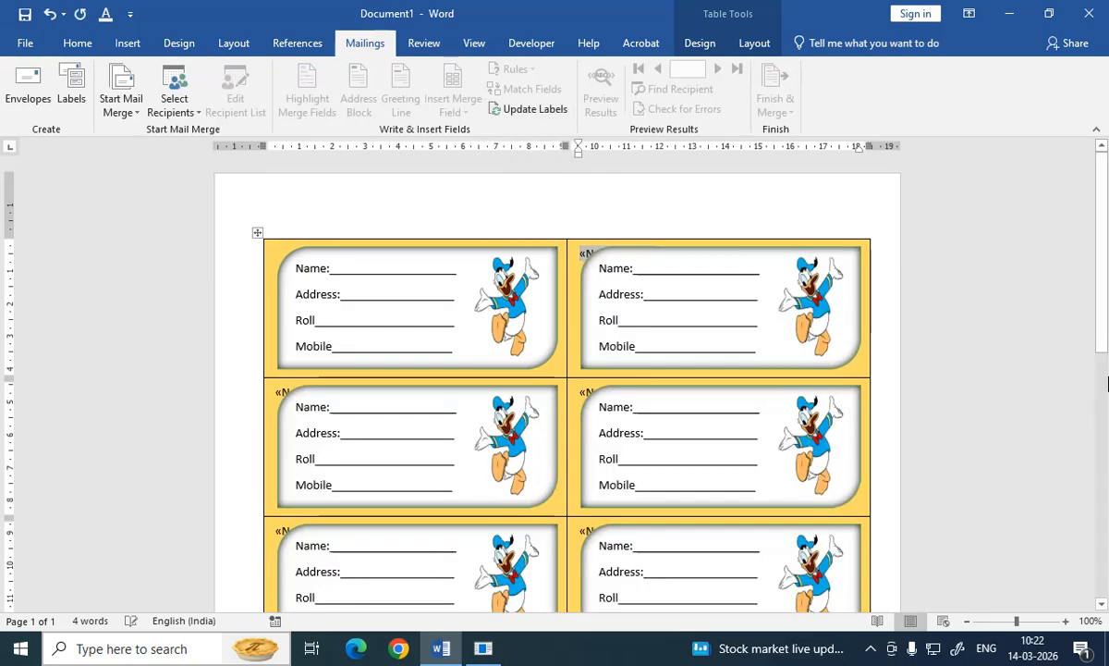
left_click_drag(1103, 293, 1105, 248)
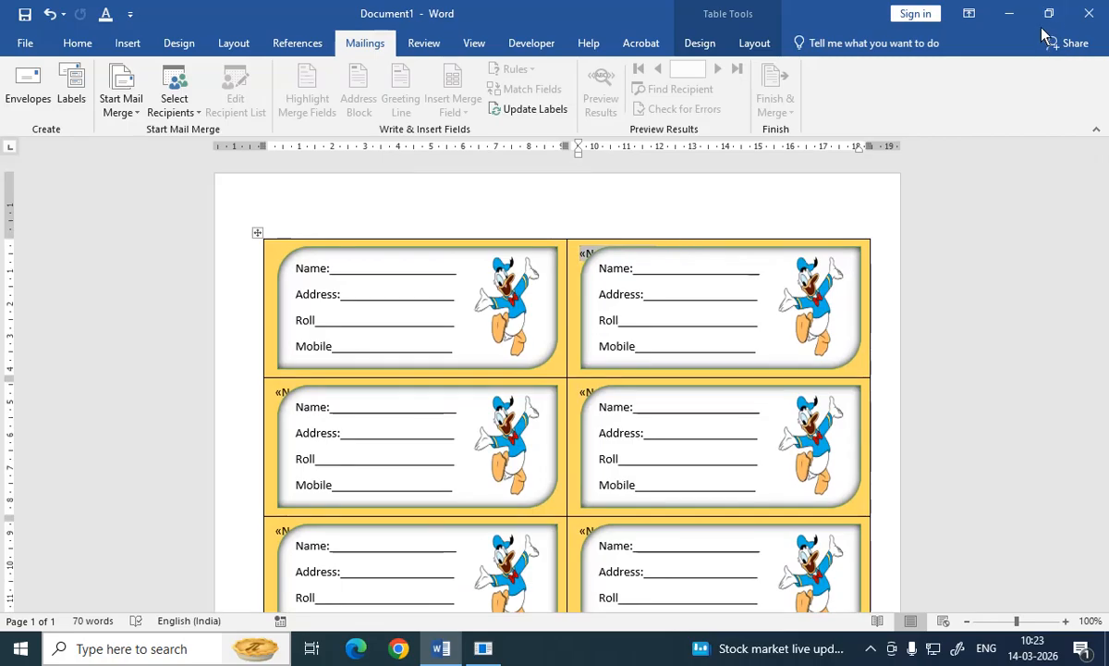
left_click(870, 648)
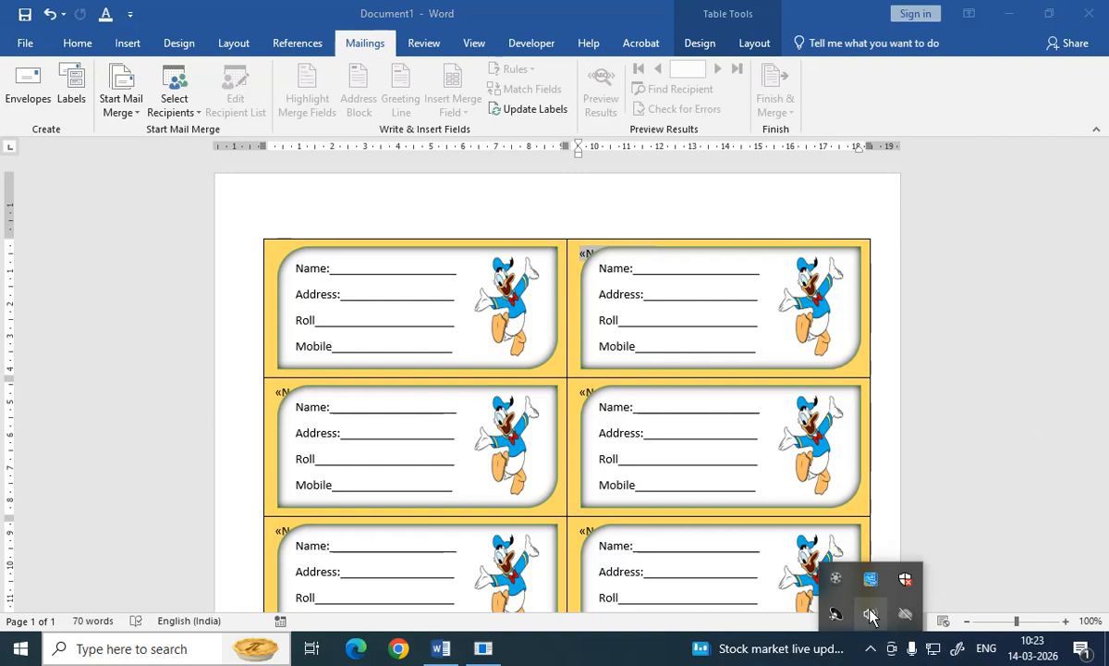